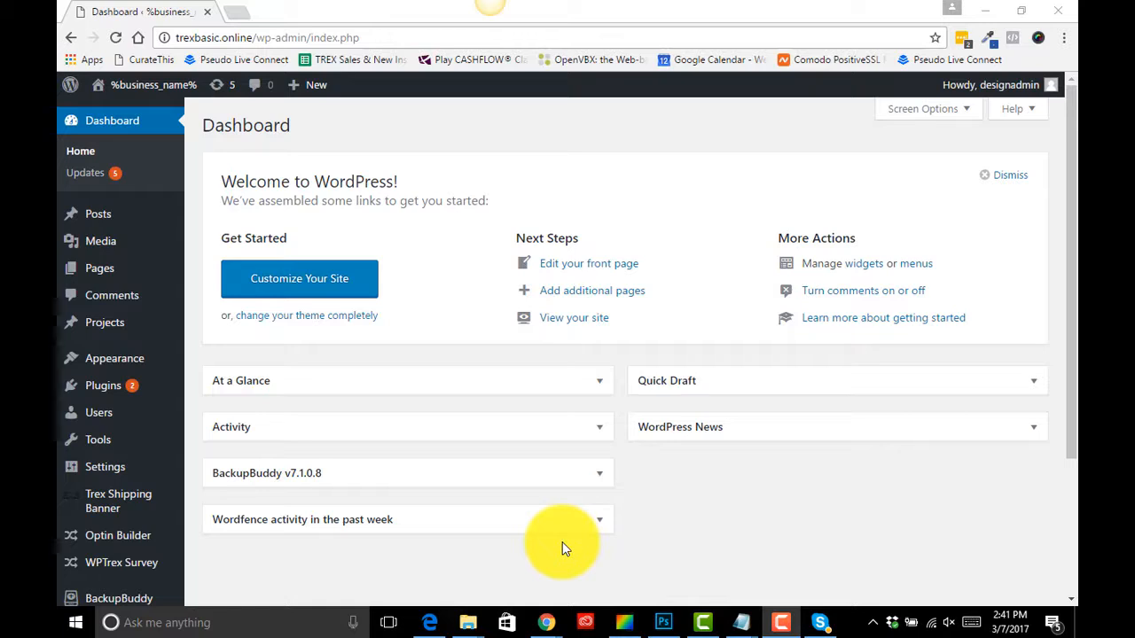
Step: Open the Smack Talkin Die Hard Fan V-Neck funnel for editing from the TREXecom funnels list
{"action": "scroll", "coordinate": [494, 582], "scroll_direction": "down", "scroll_amount": 1}
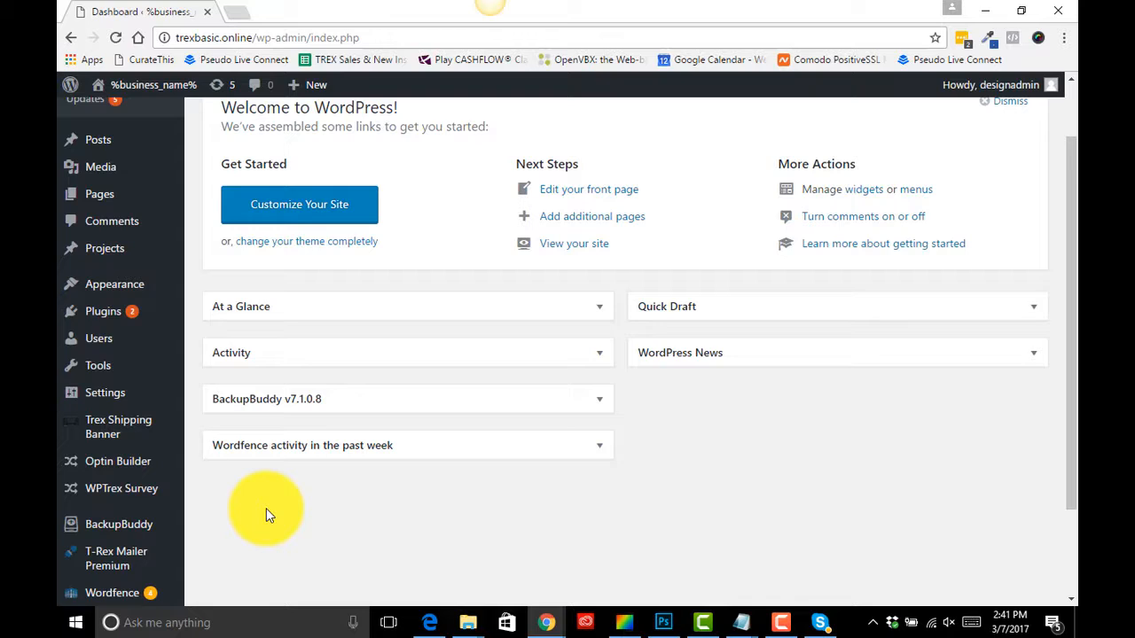
{"action": "scroll", "coordinate": [228, 521], "scroll_direction": "down", "scroll_amount": 2}
{"action": "mouse_move", "coordinate": [107, 507]}
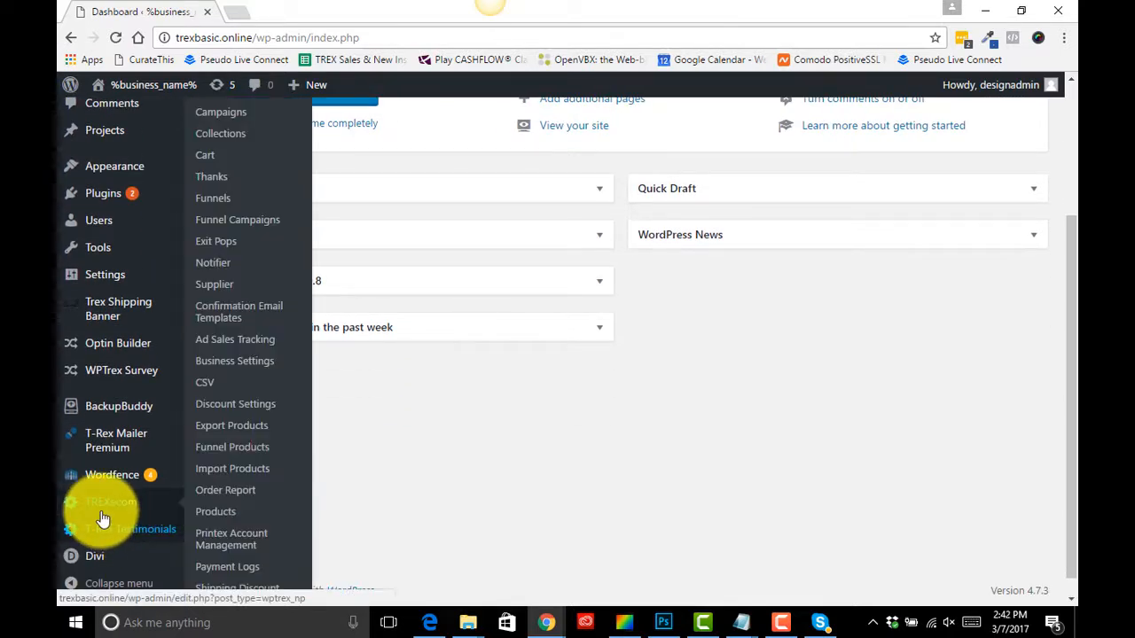
{"action": "left_click", "coordinate": [213, 208]}
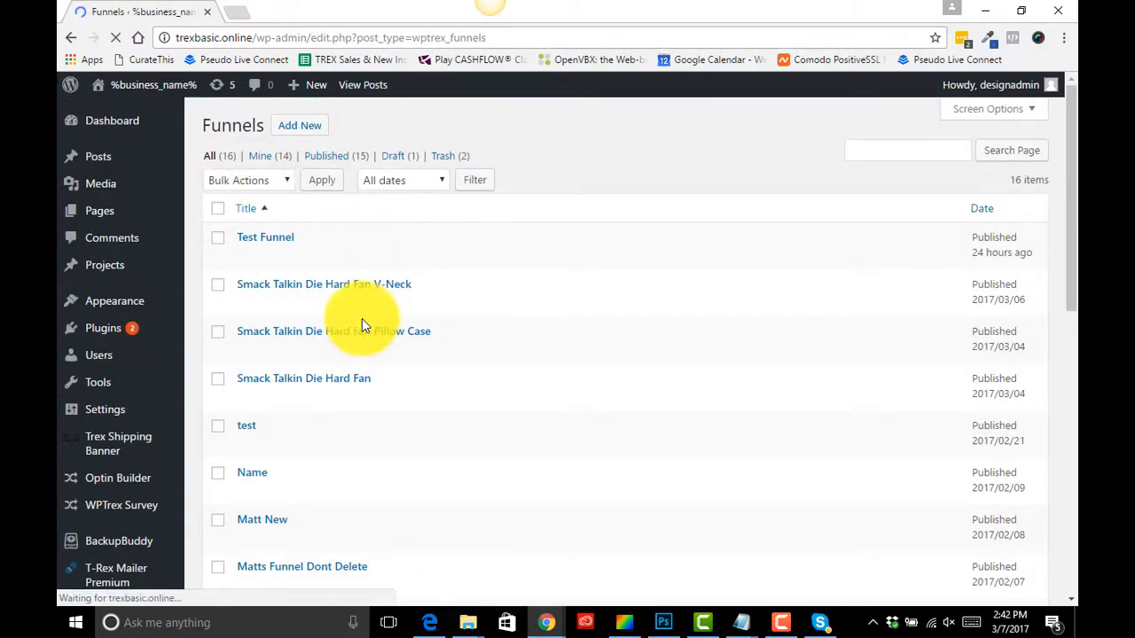
{"action": "mouse_move", "coordinate": [287, 314]}
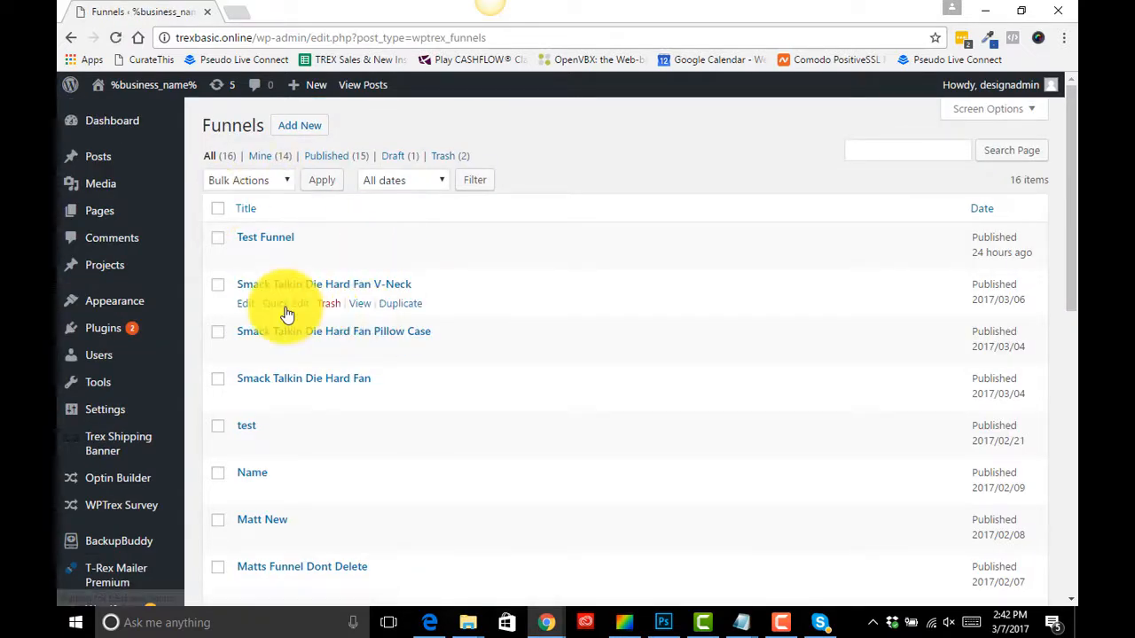
{"action": "left_click", "coordinate": [249, 307]}
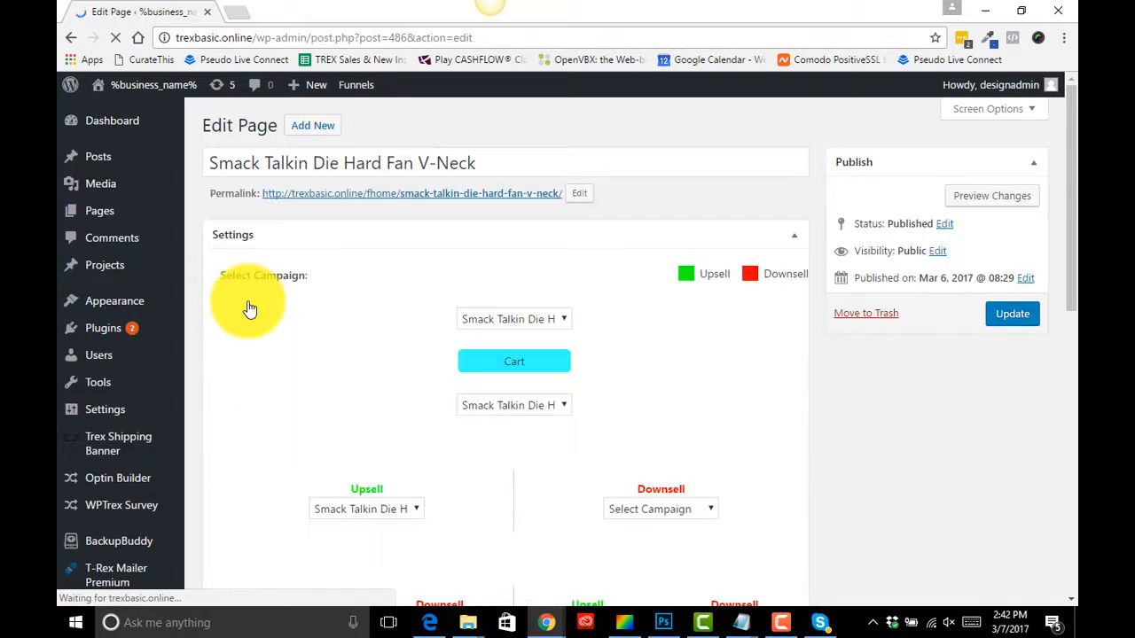
Step: Examine the funnel's campaign flow from the cart through the upsell and downsell levels to the thank you page selection
{"action": "scroll", "coordinate": [358, 395], "scroll_direction": "down", "scroll_amount": 1}
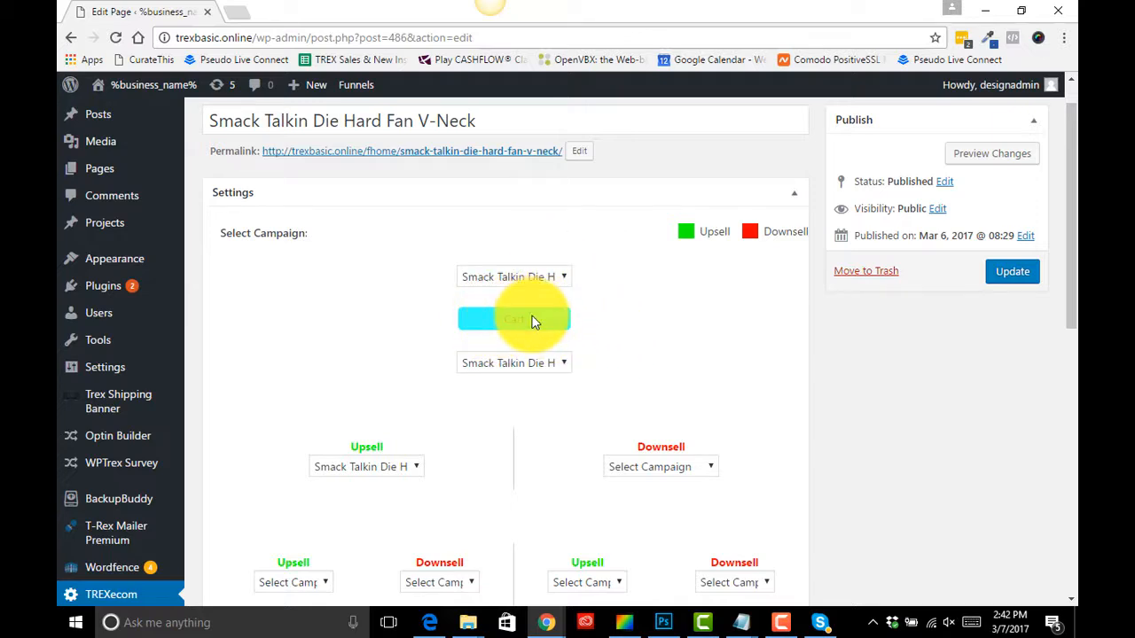
{"action": "scroll", "coordinate": [533, 322], "scroll_direction": "down", "scroll_amount": 1}
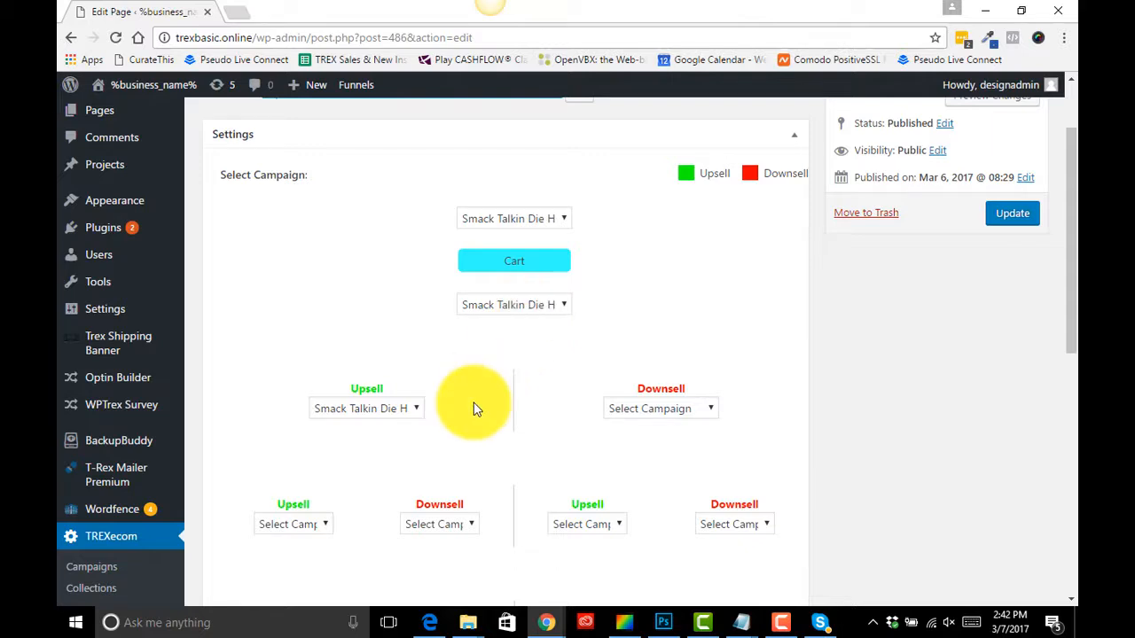
{"action": "scroll", "coordinate": [473, 408], "scroll_direction": "down", "scroll_amount": 1}
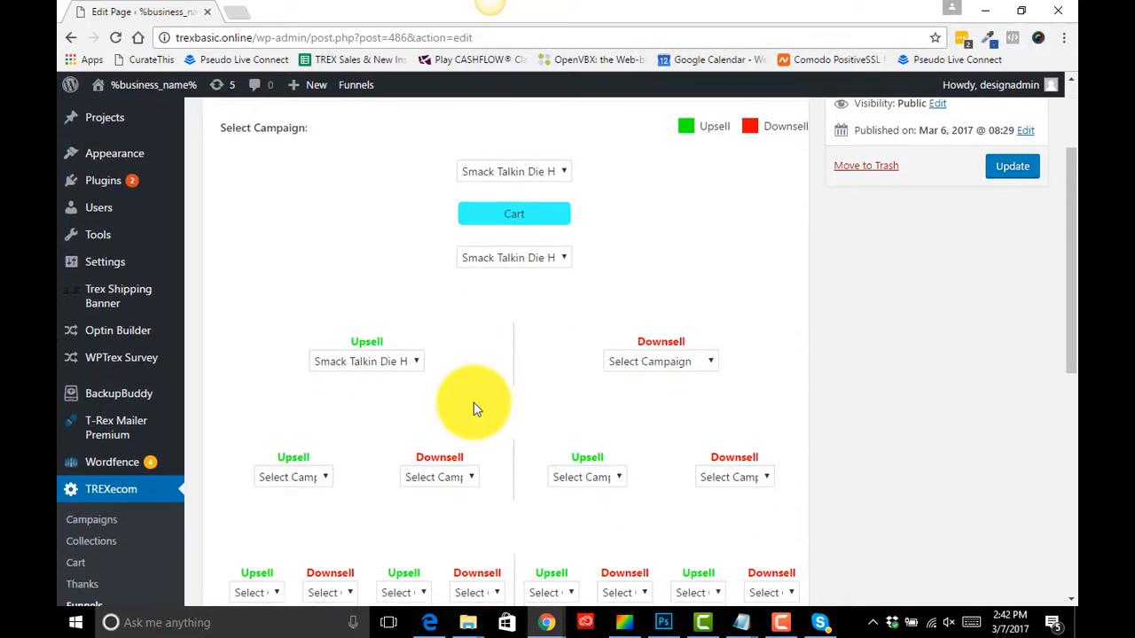
{"action": "scroll", "coordinate": [472, 408], "scroll_direction": "down", "scroll_amount": 2}
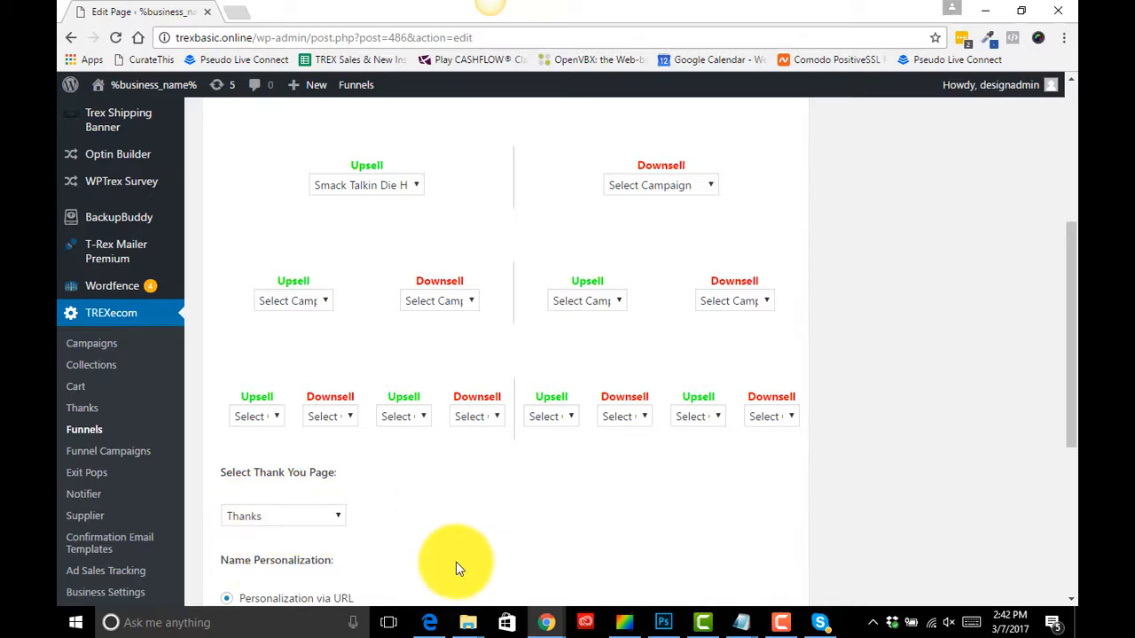
{"action": "scroll", "coordinate": [531, 337], "scroll_direction": "up", "scroll_amount": 3}
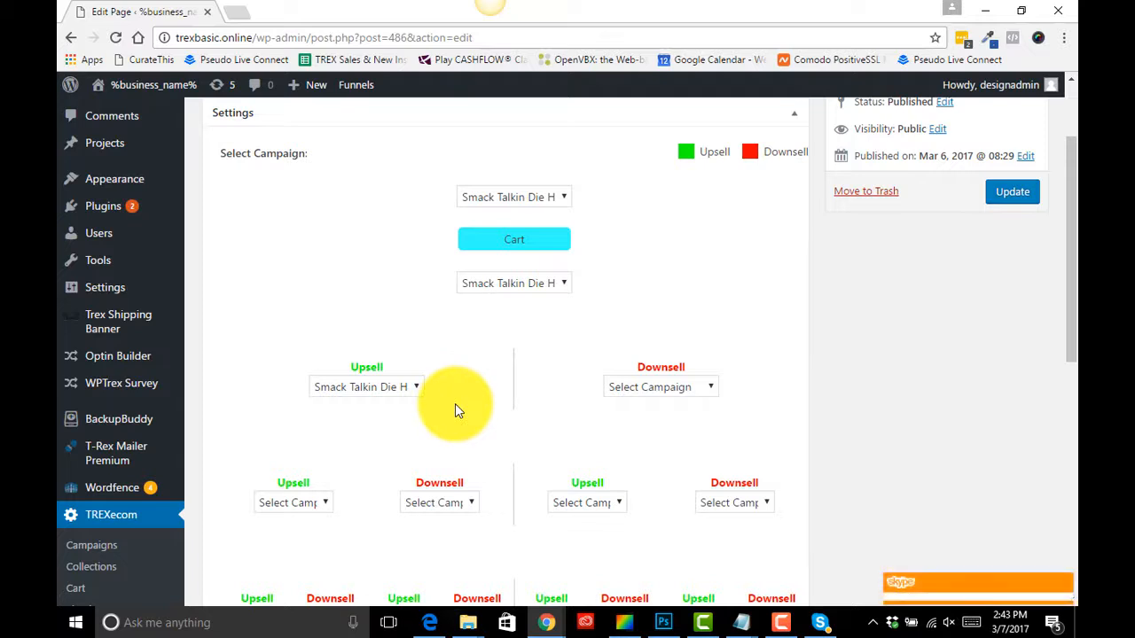
{"action": "scroll", "coordinate": [456, 435], "scroll_direction": "down", "scroll_amount": 2}
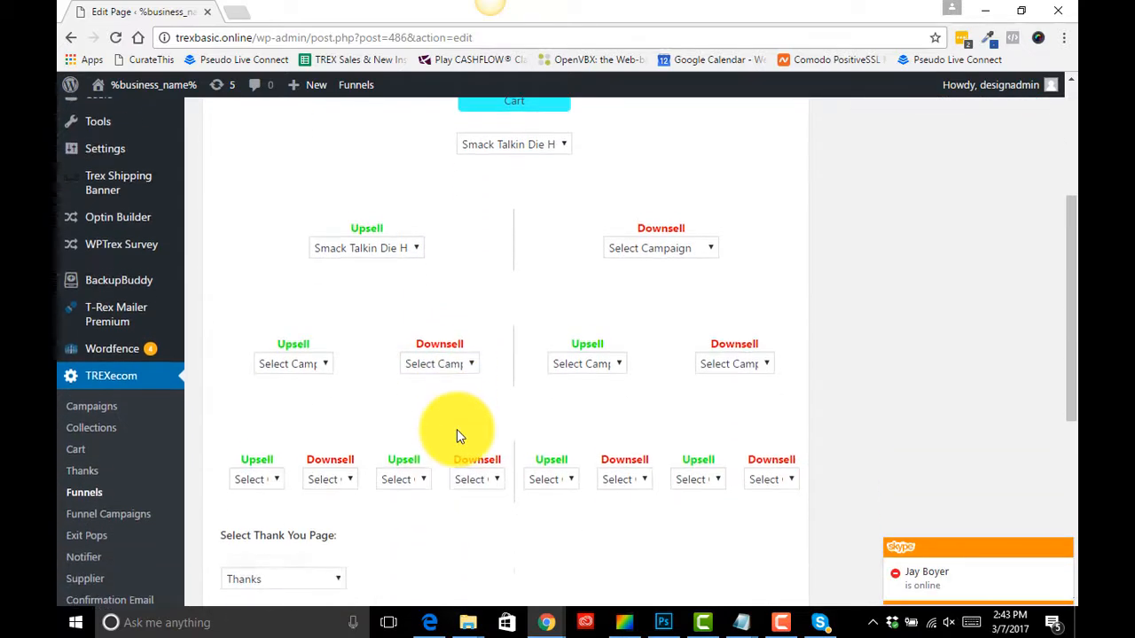
{"action": "scroll", "coordinate": [456, 429], "scroll_direction": "up", "scroll_amount": 1}
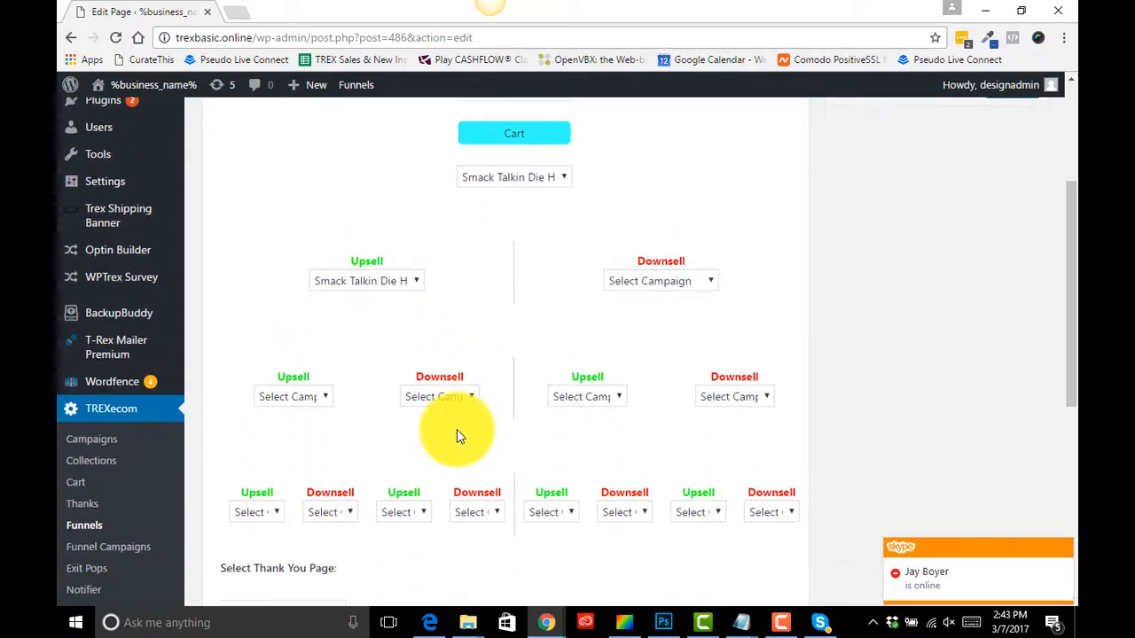
{"action": "scroll", "coordinate": [457, 429], "scroll_direction": "down", "scroll_amount": 2}
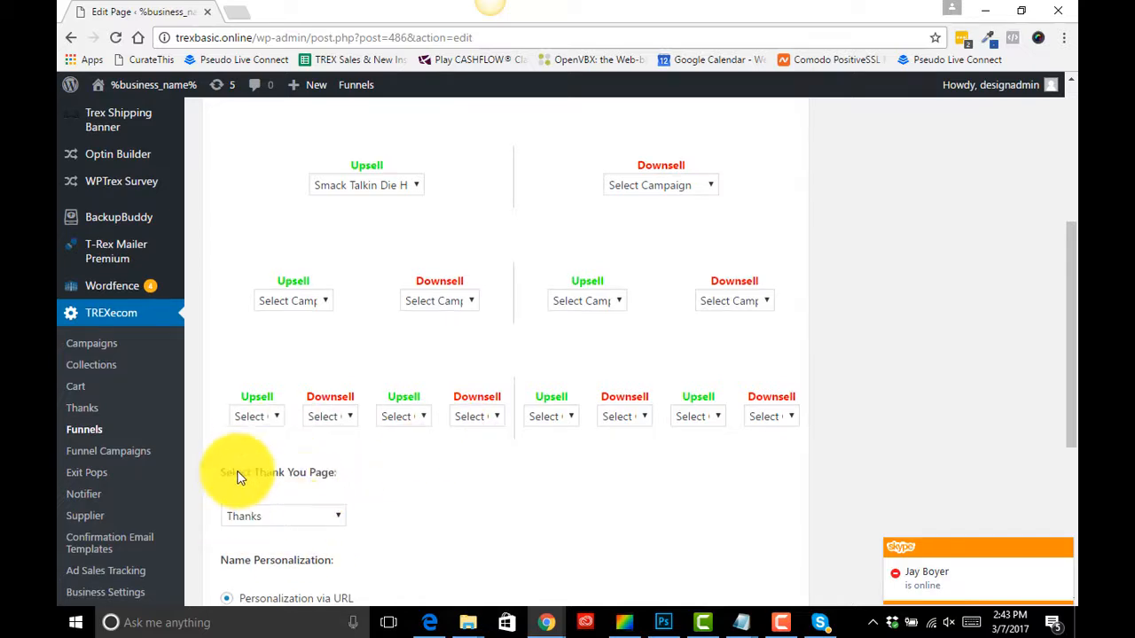
{"action": "scroll", "coordinate": [470, 501], "scroll_direction": "up", "scroll_amount": 1}
{"action": "scroll", "coordinate": [470, 501], "scroll_direction": "up", "scroll_amount": 3}
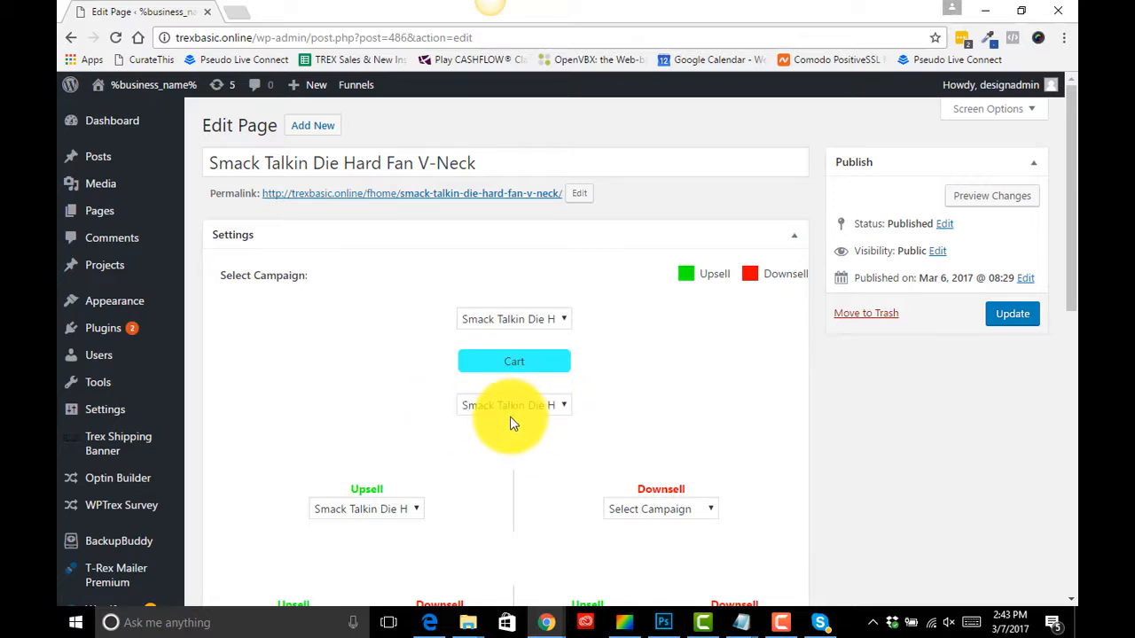
{"action": "scroll", "coordinate": [273, 487], "scroll_direction": "down", "scroll_amount": 3}
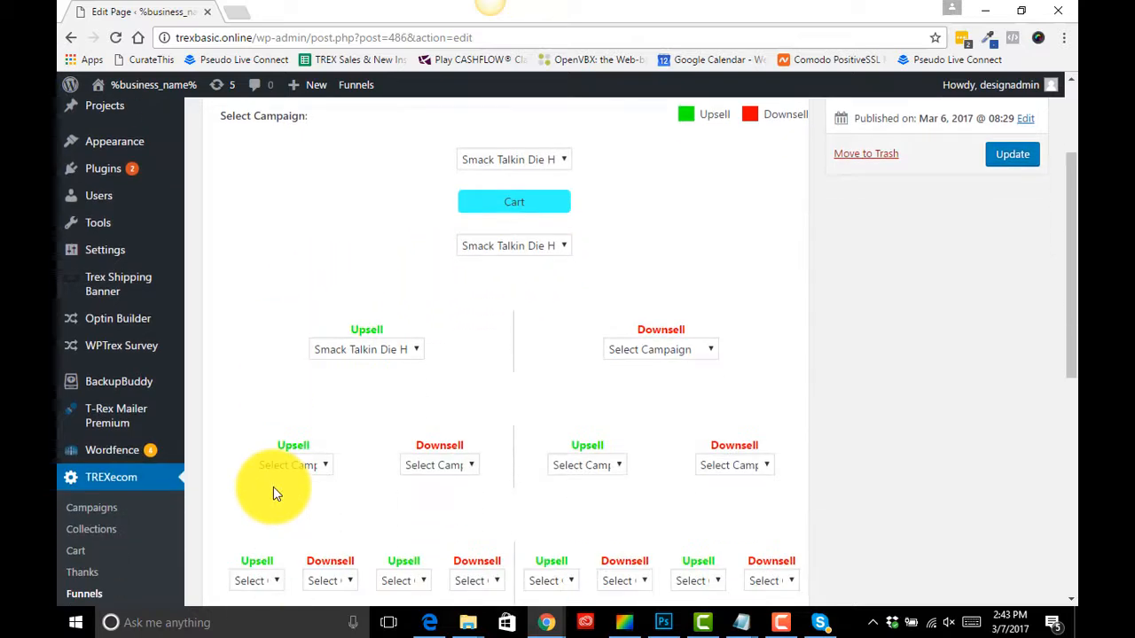
Step: Open the TREXecom Business Settings and Funnel Campaigns pages in separate new browser tabs
{"action": "scroll", "coordinate": [273, 486], "scroll_direction": "down", "scroll_amount": 3}
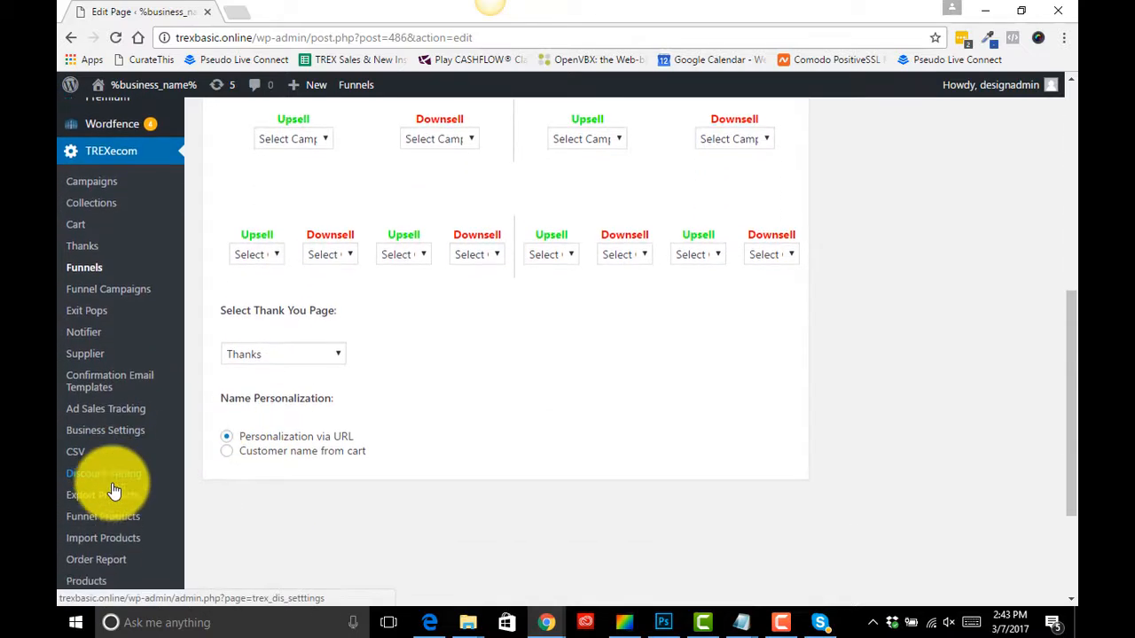
{"action": "scroll", "coordinate": [95, 481], "scroll_direction": "down", "scroll_amount": 1}
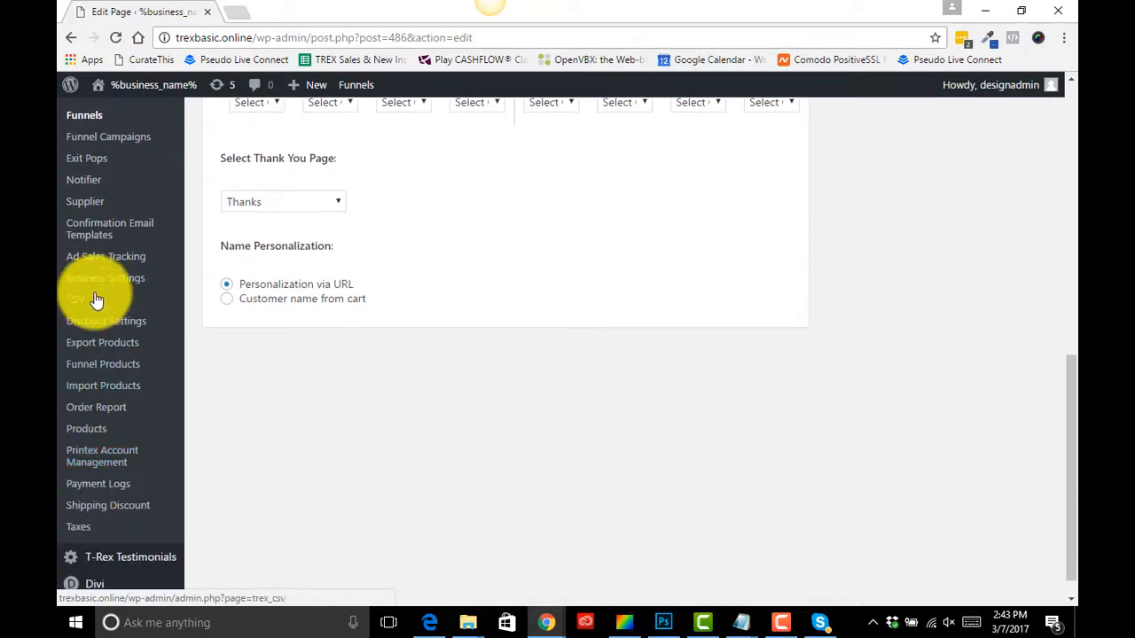
{"action": "right_click", "coordinate": [96, 290]}
{"action": "left_click", "coordinate": [144, 289]}
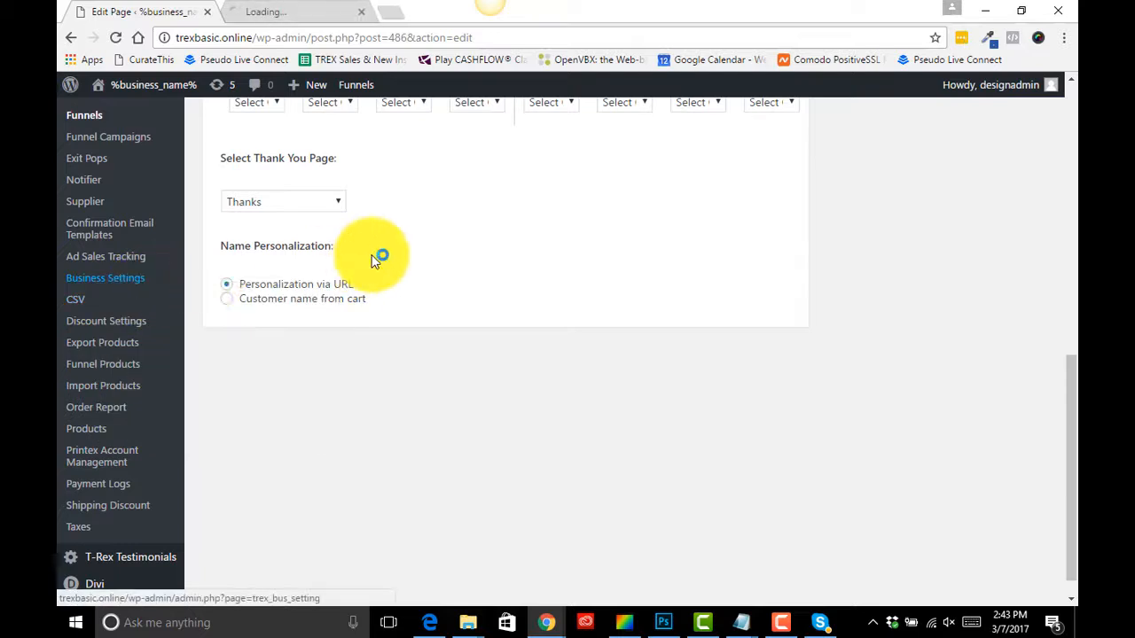
{"action": "scroll", "coordinate": [204, 346], "scroll_direction": "up", "scroll_amount": 2}
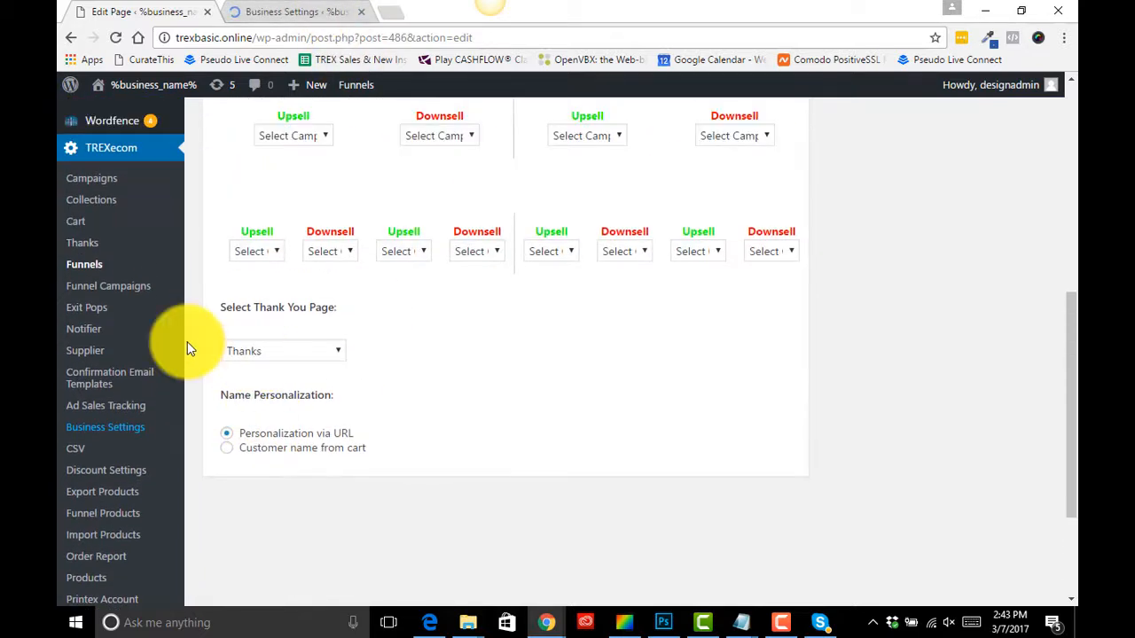
{"action": "right_click", "coordinate": [98, 296]}
{"action": "left_click", "coordinate": [133, 297]}
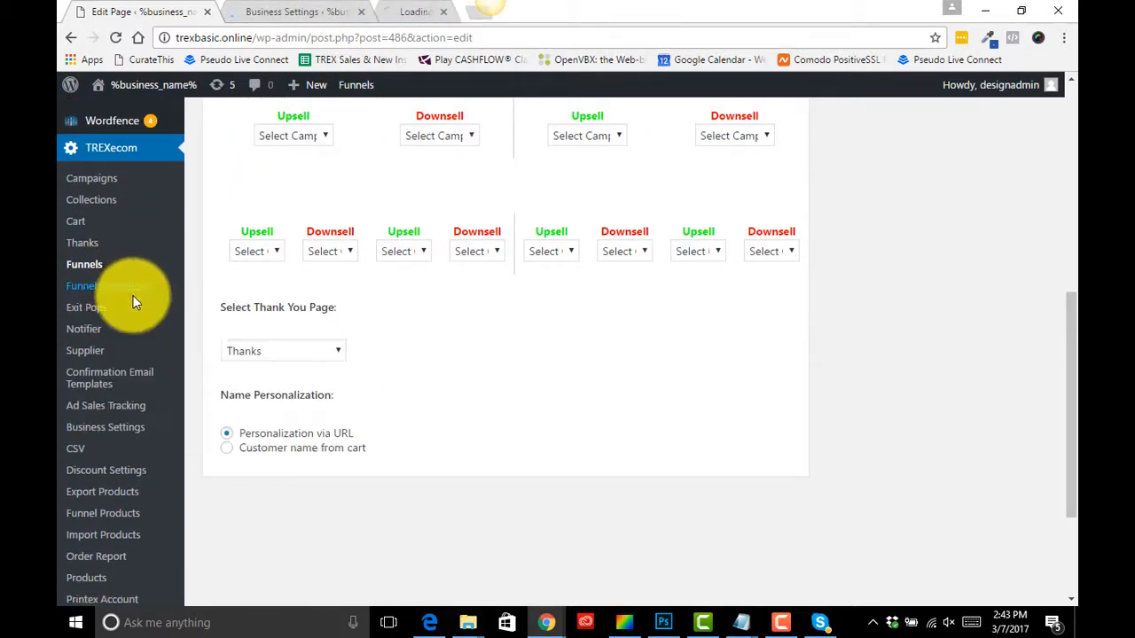
Step: Check which campaign is selected directly after the cart in the V-Neck funnel
{"action": "scroll", "coordinate": [399, 233], "scroll_direction": "up", "scroll_amount": 5}
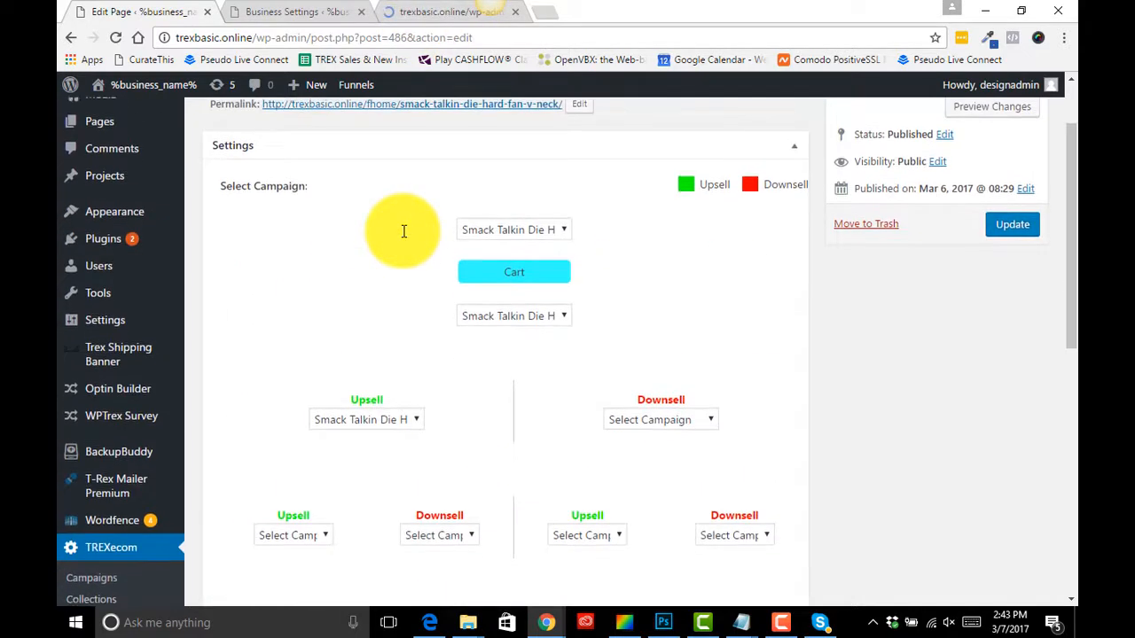
{"action": "left_click", "coordinate": [551, 390]}
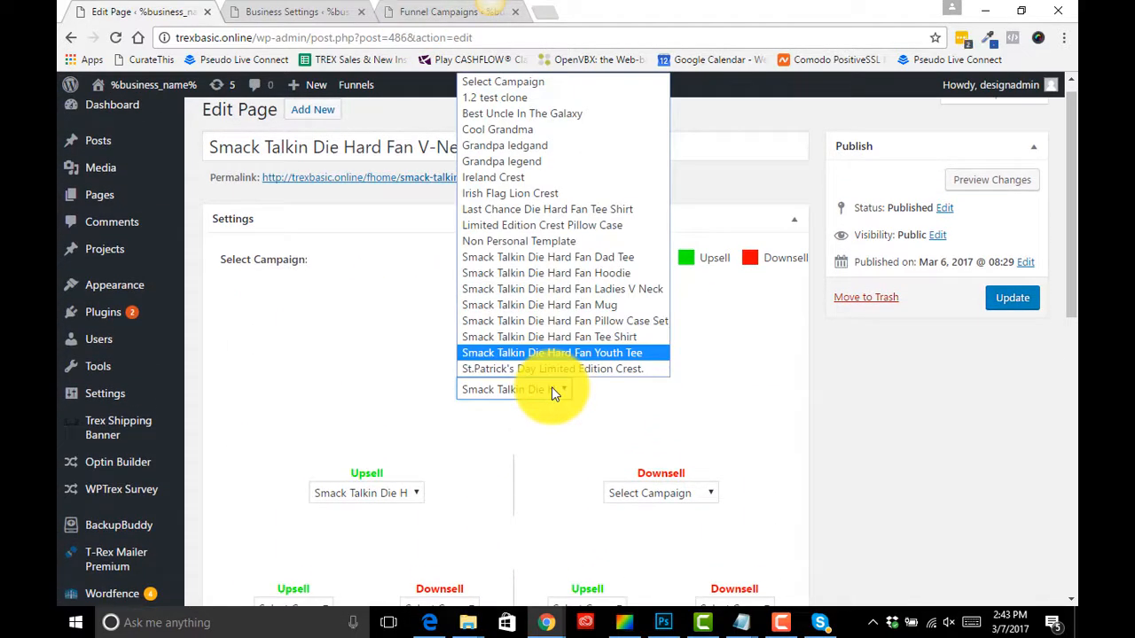
{"action": "left_click", "coordinate": [614, 406]}
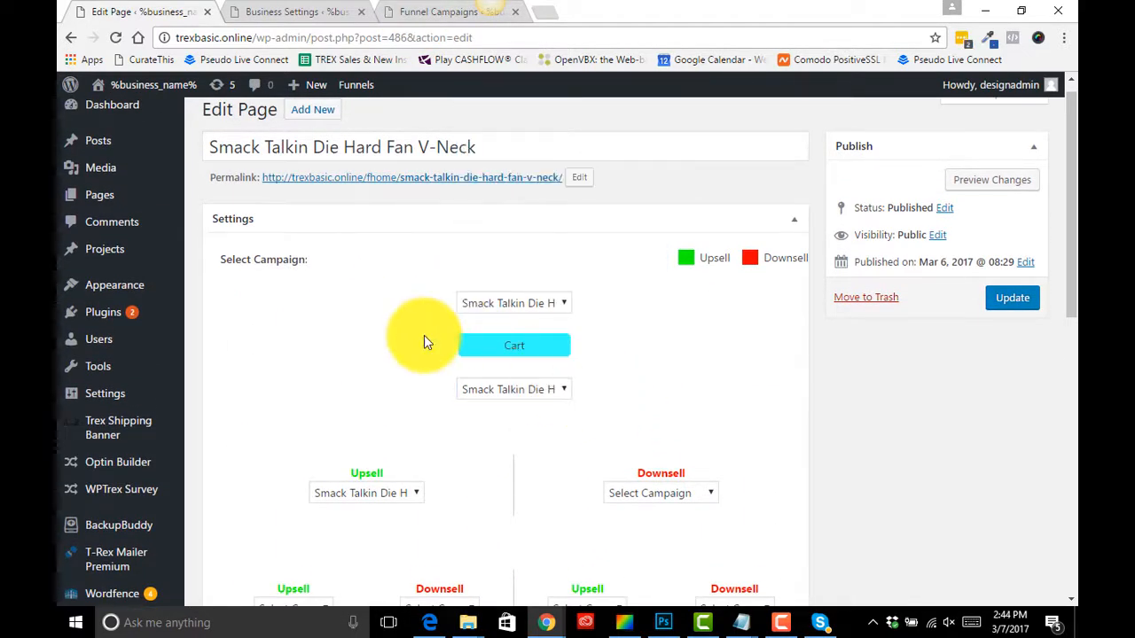
Step: Cut the entire Facebook pixel script out of the Conversion Pixel Tracking Code field in Business Settings
{"action": "left_click", "coordinate": [319, 9]}
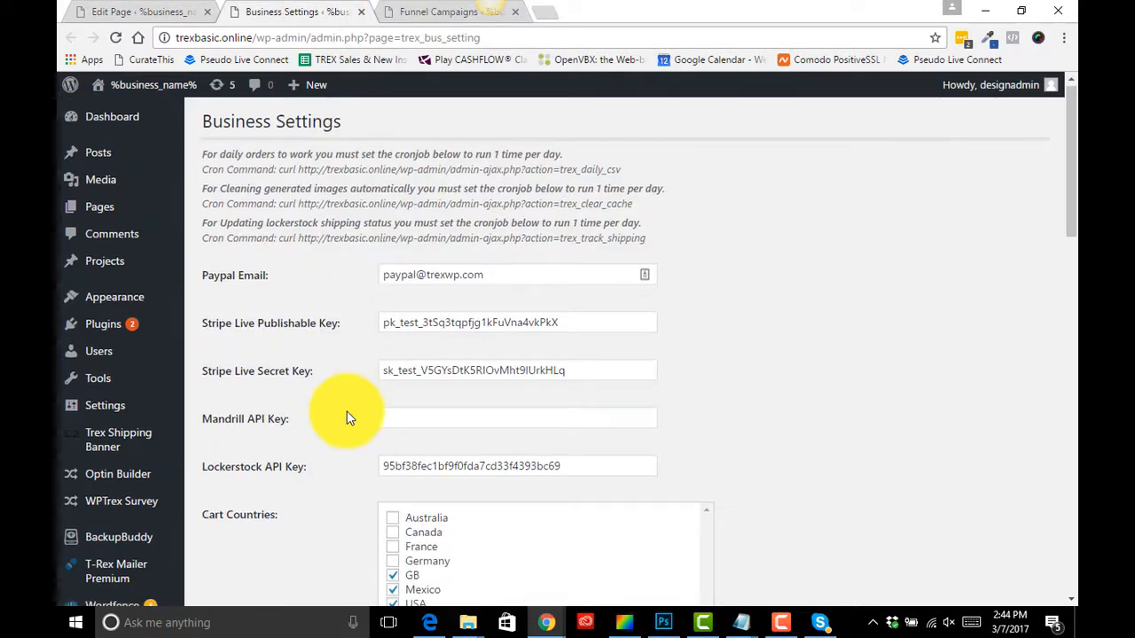
{"action": "scroll", "coordinate": [332, 417], "scroll_direction": "down", "scroll_amount": 10}
{"action": "scroll", "coordinate": [346, 413], "scroll_direction": "down", "scroll_amount": 5}
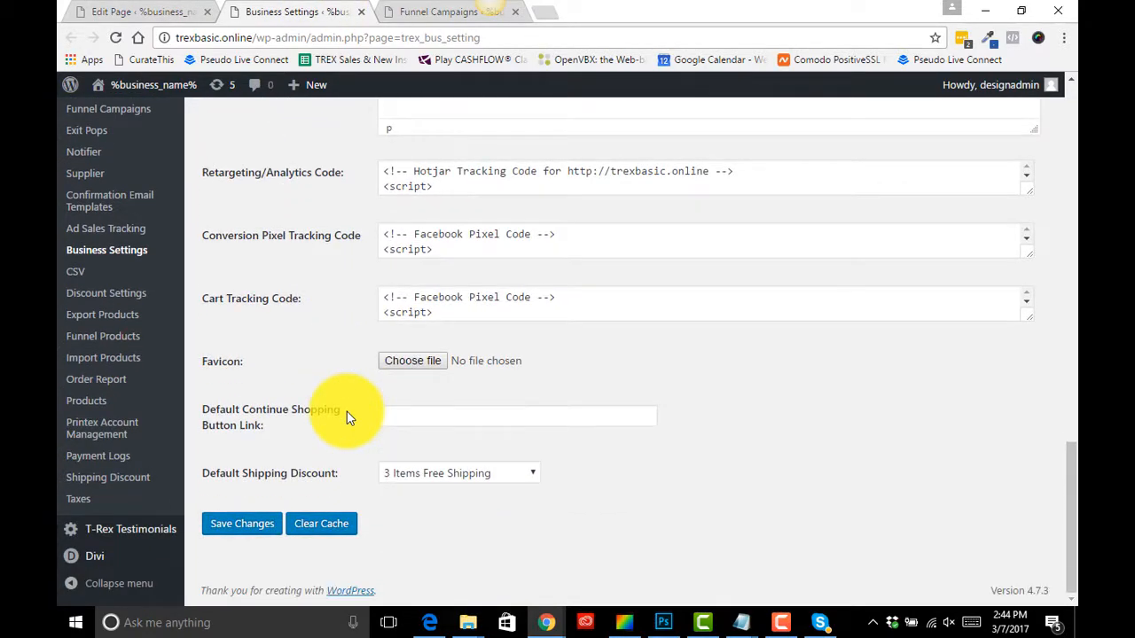
{"action": "left_click_drag", "start_coordinate": [1028, 252], "coordinate": [1008, 513]}
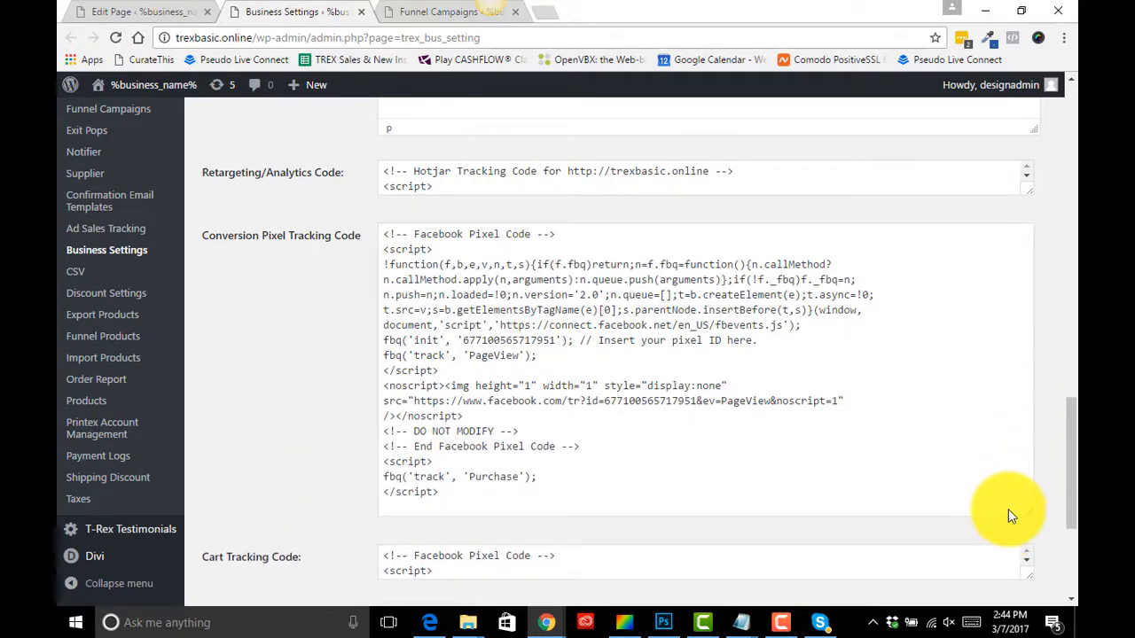
{"action": "left_click_drag", "start_coordinate": [452, 491], "coordinate": [375, 233]}
{"action": "right_click", "coordinate": [404, 251]}
{"action": "left_click", "coordinate": [446, 266]}
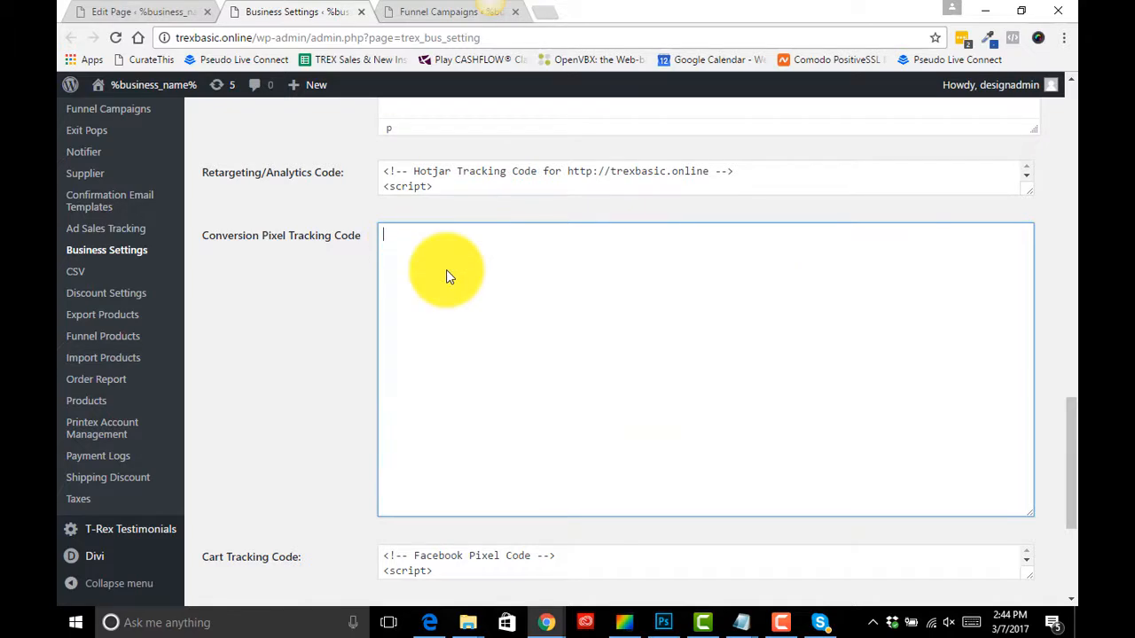
{"action": "scroll", "coordinate": [362, 375], "scroll_direction": "down", "scroll_amount": 1}
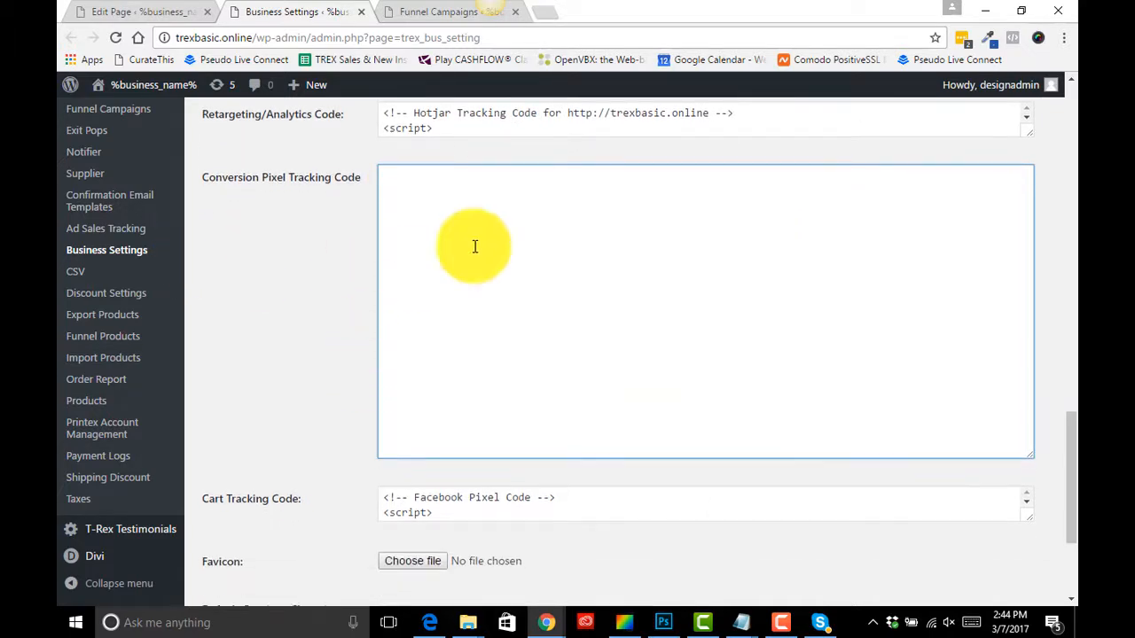
Step: Open the Smack Talkin Die Hard Fan Youth Tee funnel campaign for editing and paste the cut pixel script into its Retargeting/Analytics Code field
{"action": "left_click", "coordinate": [432, 13]}
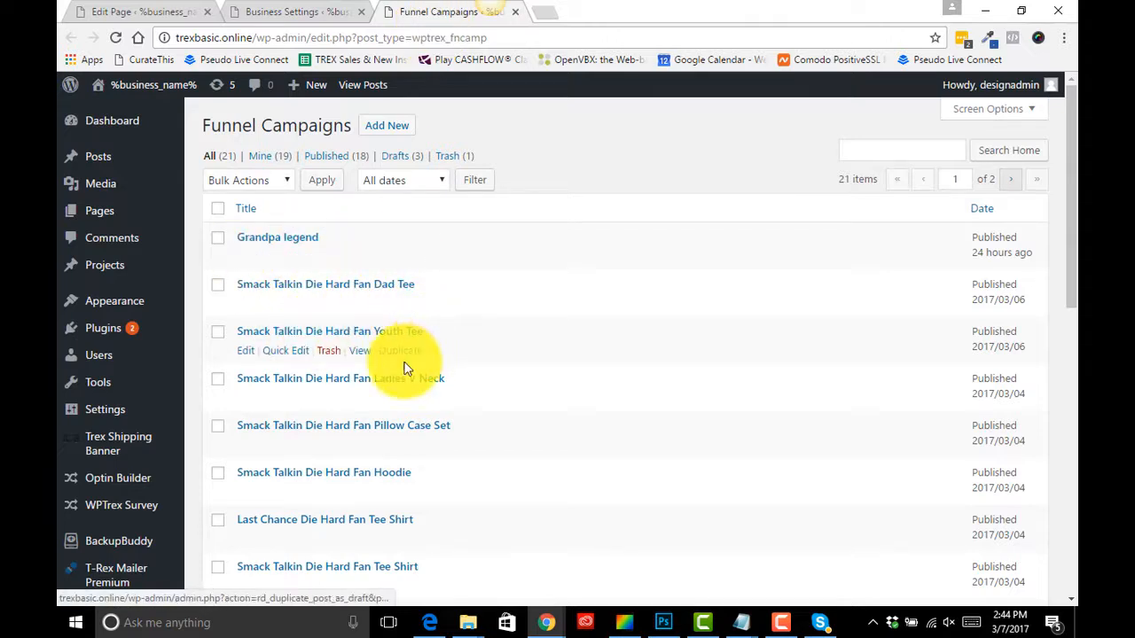
{"action": "left_click", "coordinate": [248, 351]}
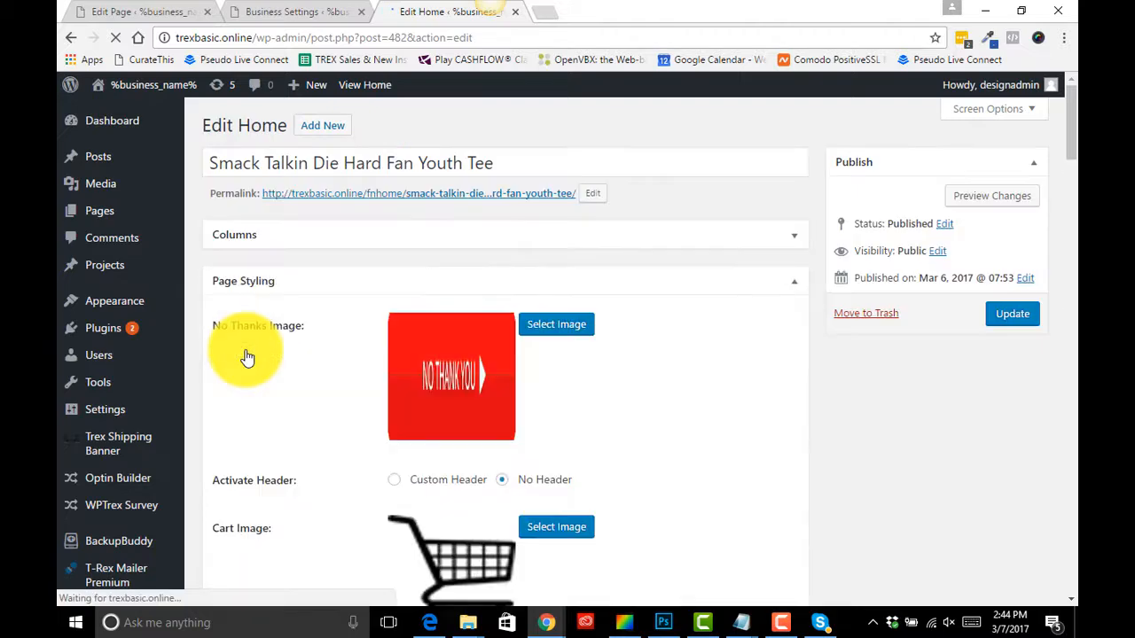
{"action": "scroll", "coordinate": [384, 441], "scroll_direction": "down", "scroll_amount": 4}
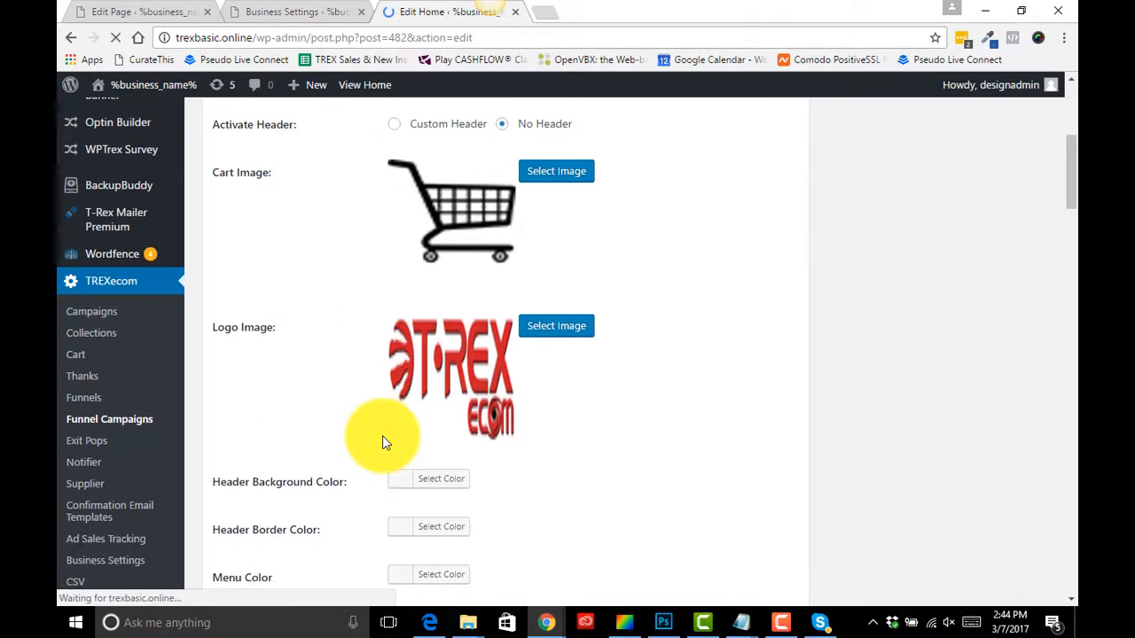
{"action": "scroll", "coordinate": [382, 435], "scroll_direction": "down", "scroll_amount": 20}
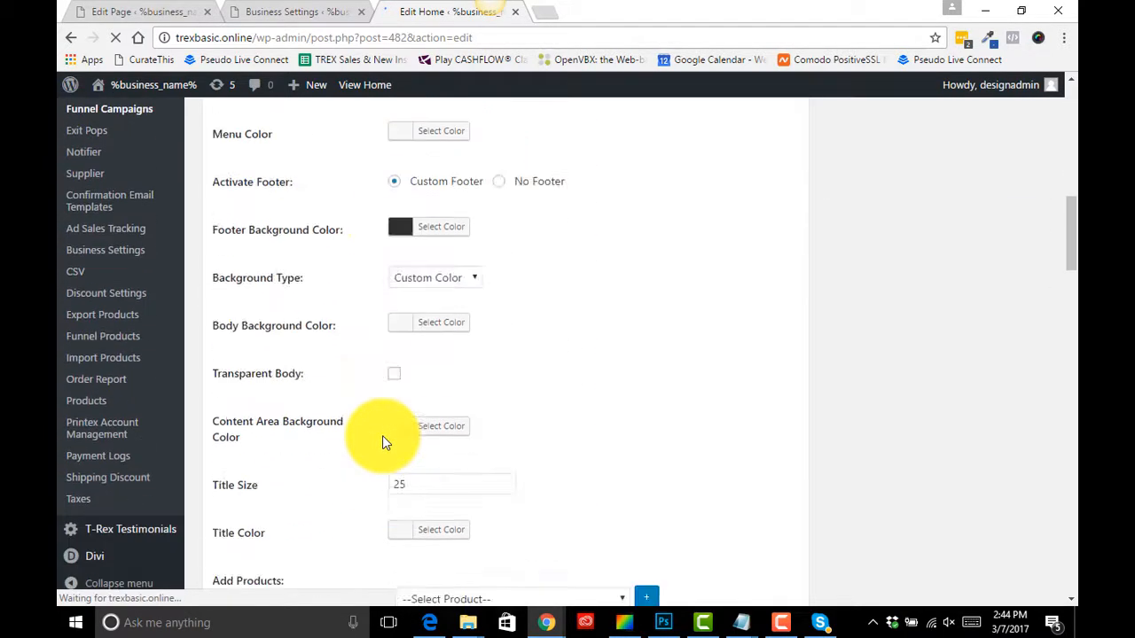
{"action": "scroll", "coordinate": [382, 436], "scroll_direction": "down", "scroll_amount": 8}
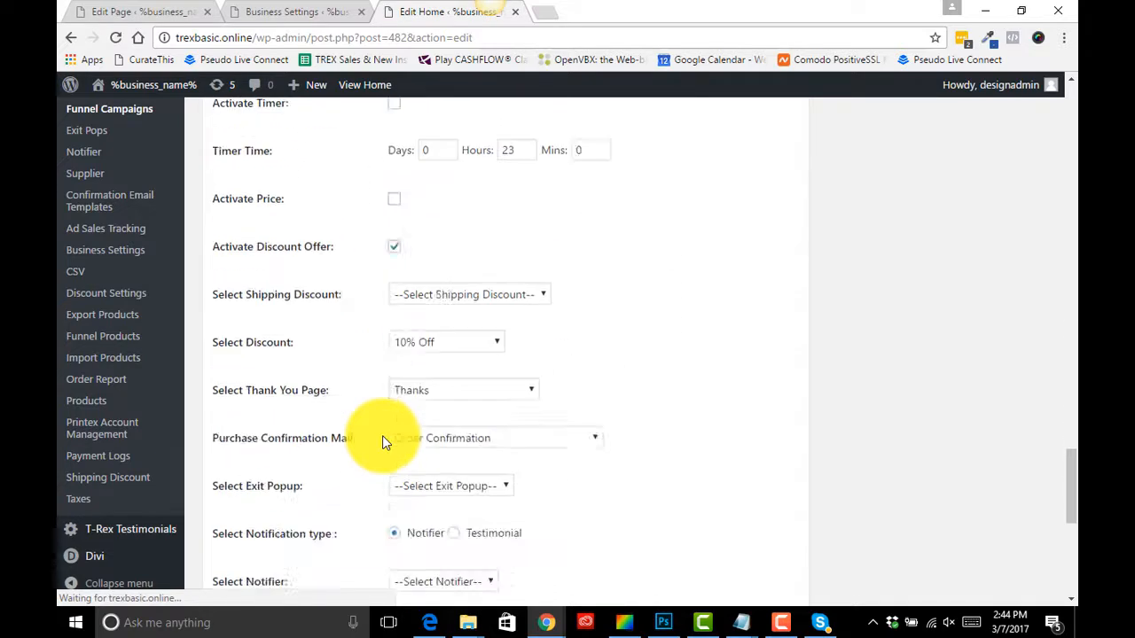
{"action": "scroll", "coordinate": [382, 435], "scroll_direction": "up", "scroll_amount": 1}
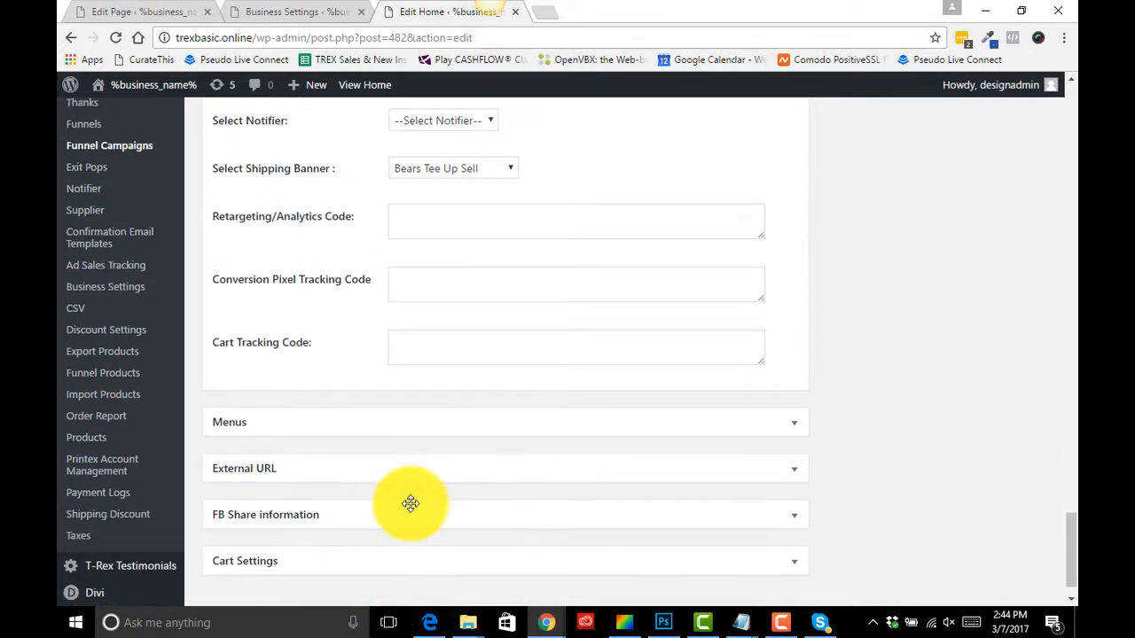
{"action": "left_click", "coordinate": [407, 213]}
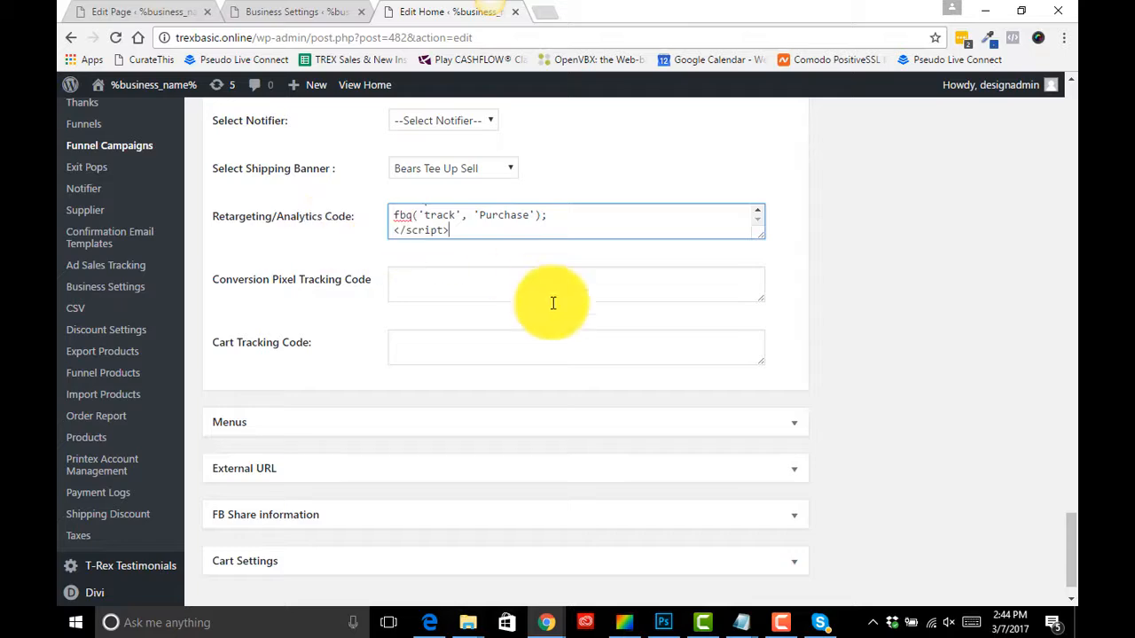
Step: Update the Smack Talkin Die Hard Fan Youth Tee funnel campaign and save the Business Settings with the conversion pixel code removed
{"action": "scroll", "coordinate": [838, 278], "scroll_direction": "up", "scroll_amount": 15}
{"action": "scroll", "coordinate": [839, 278], "scroll_direction": "up", "scroll_amount": 5}
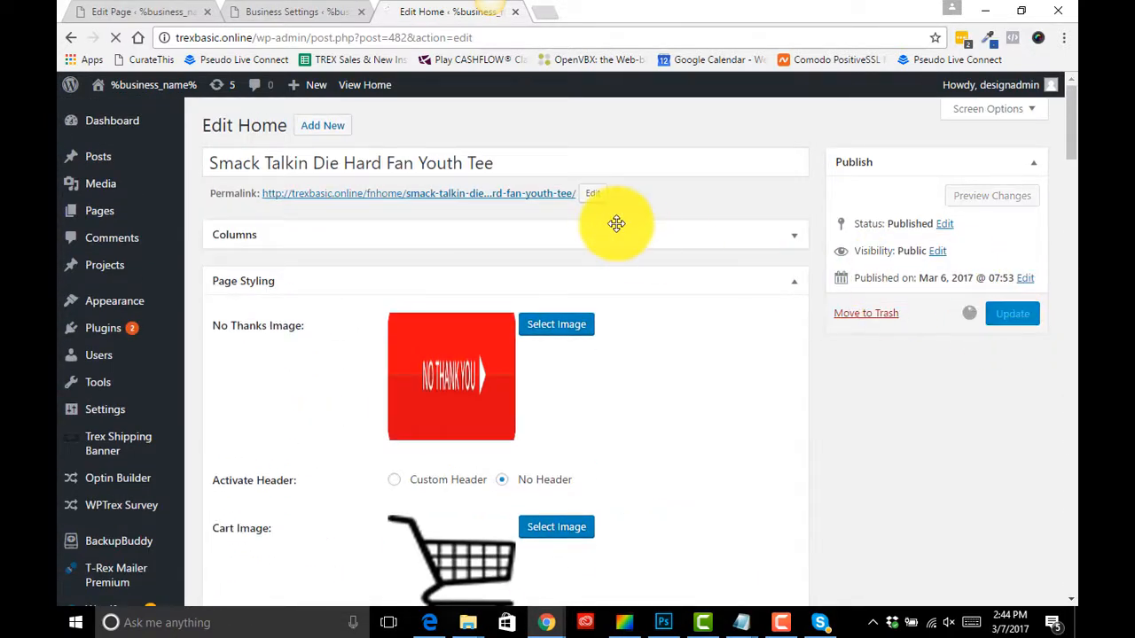
{"action": "left_click", "coordinate": [299, 17]}
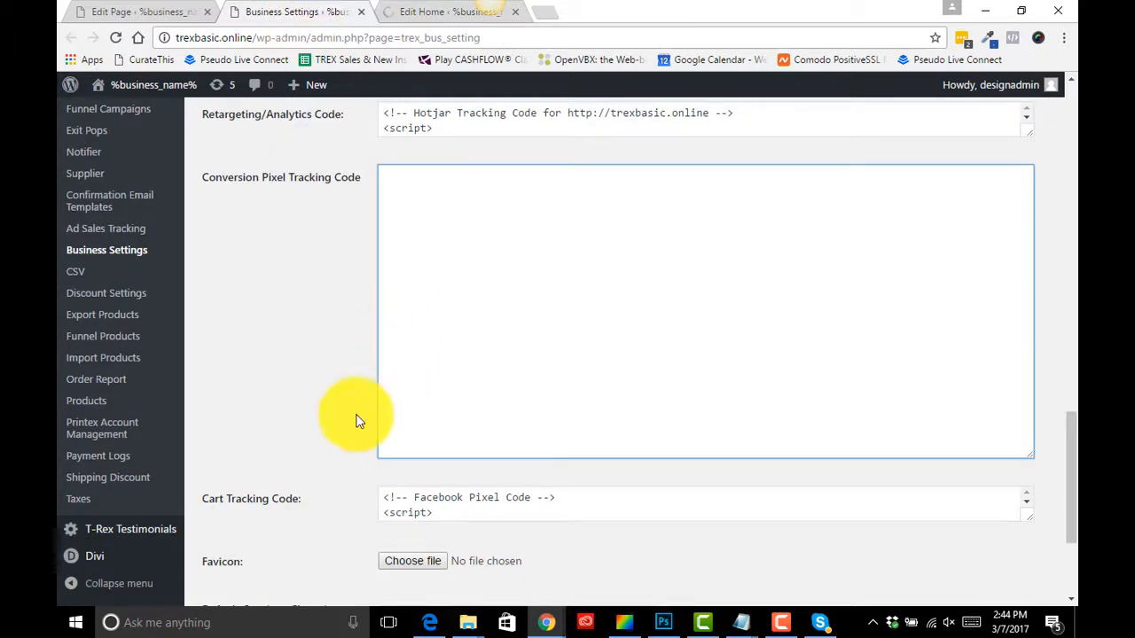
{"action": "scroll", "coordinate": [317, 494], "scroll_direction": "down", "scroll_amount": 3}
{"action": "left_click", "coordinate": [262, 524]}
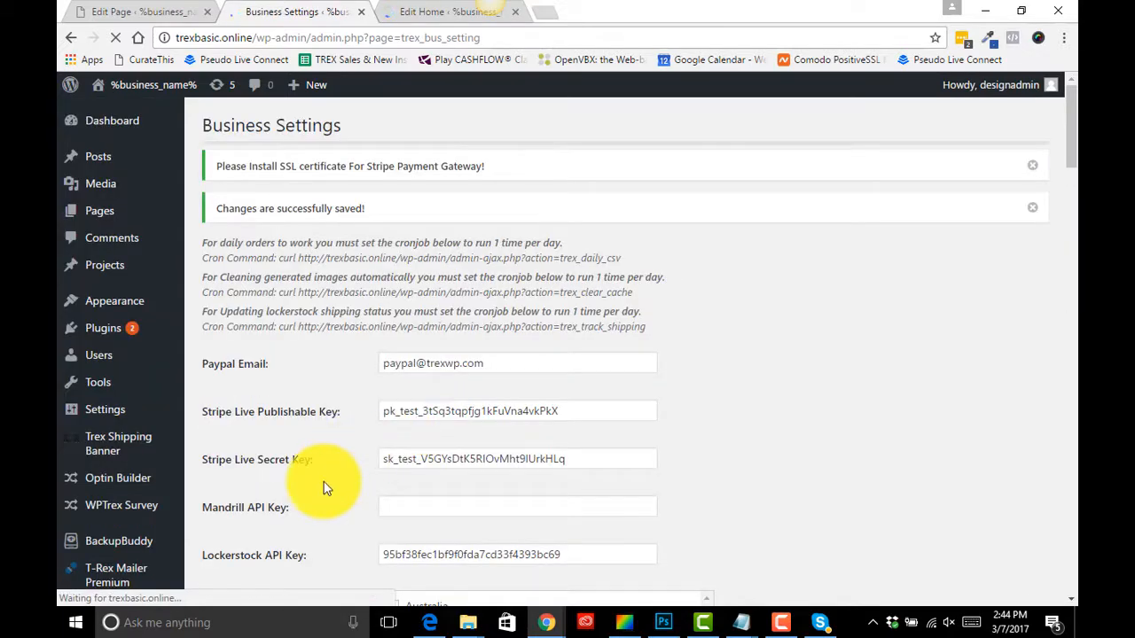
Step: Check the Conversion Pixel Tracking Code field in the saved Business Settings
{"action": "scroll", "coordinate": [323, 487], "scroll_direction": "down", "scroll_amount": 7}
{"action": "scroll", "coordinate": [324, 486], "scroll_direction": "down", "scroll_amount": 1}
{"action": "scroll", "coordinate": [324, 487], "scroll_direction": "down", "scroll_amount": 5}
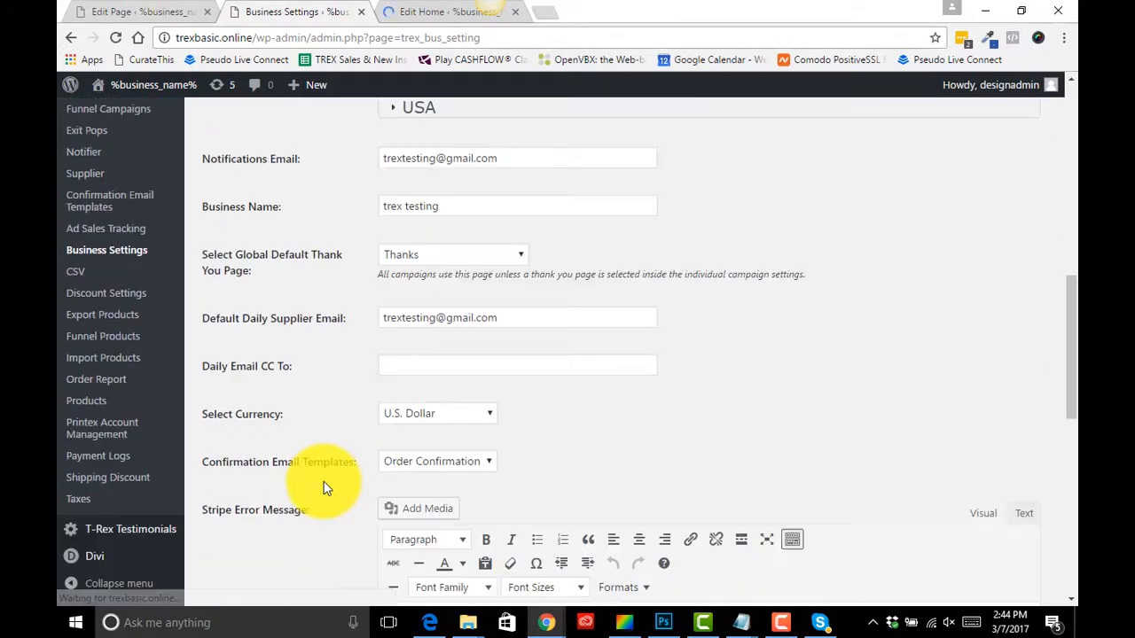
{"action": "scroll", "coordinate": [324, 486], "scroll_direction": "down", "scroll_amount": 4}
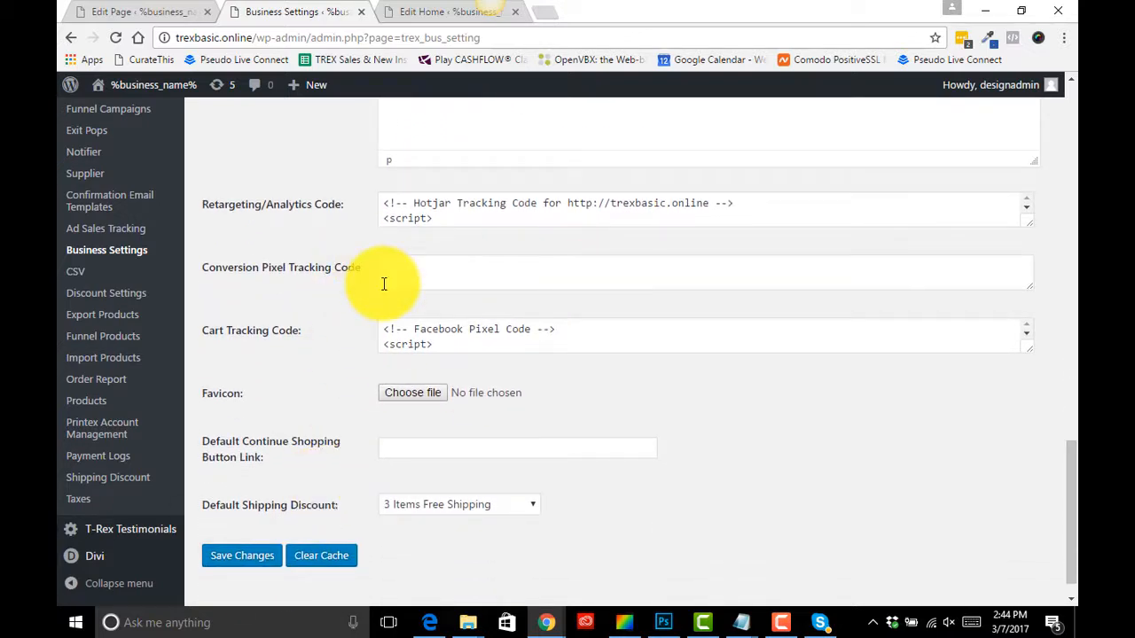
{"action": "scroll", "coordinate": [277, 339], "scroll_direction": "up", "scroll_amount": 1}
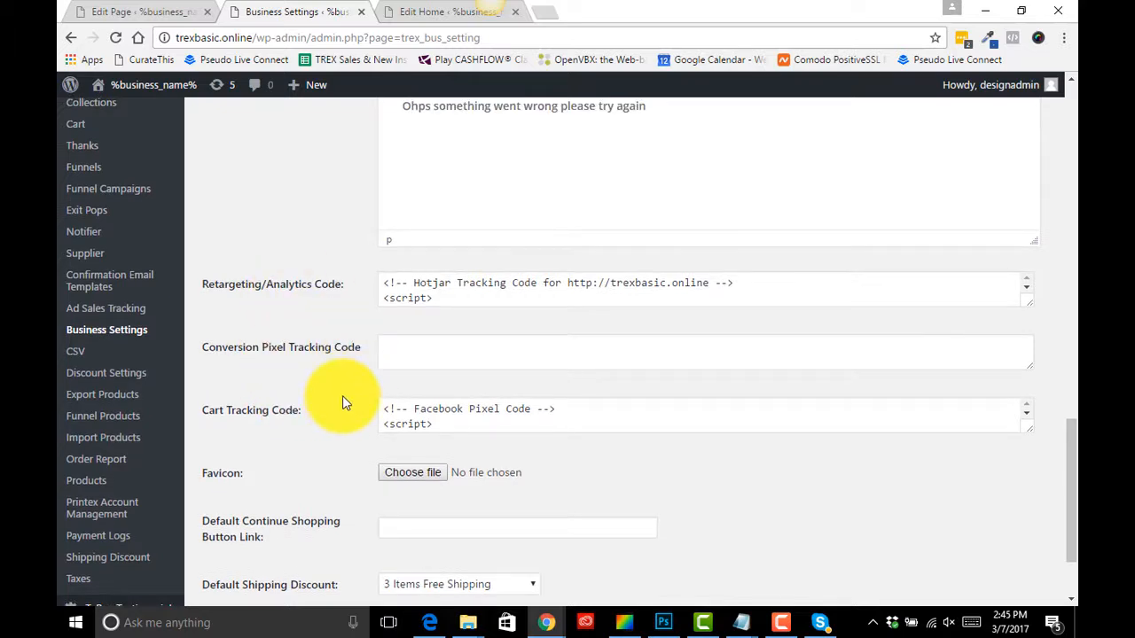
{"action": "left_click", "coordinate": [390, 348]}
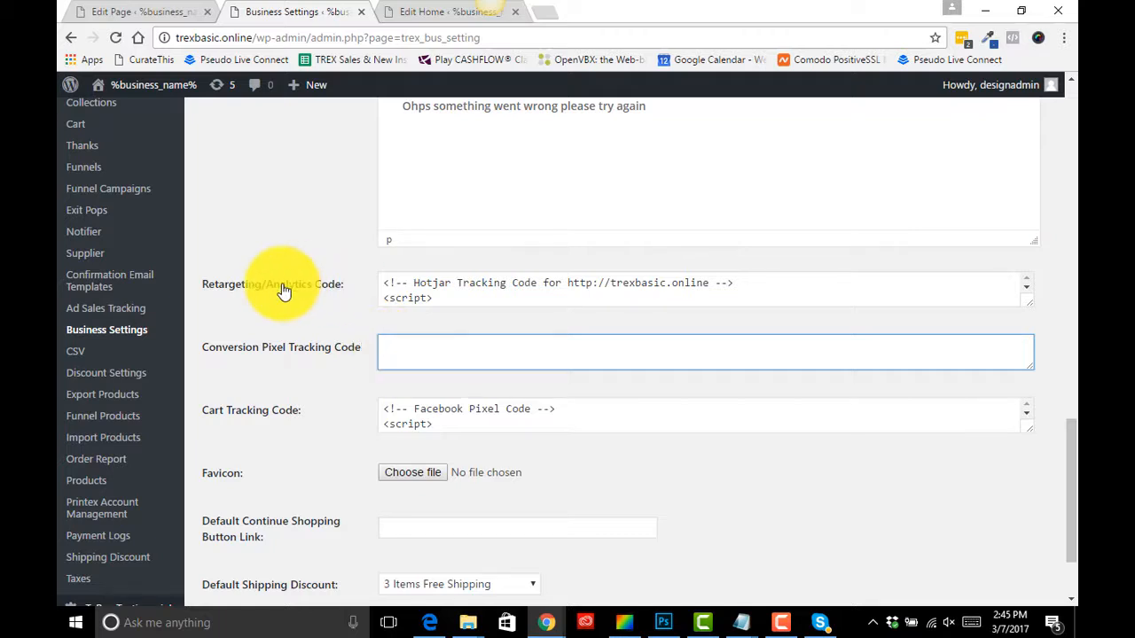
{"action": "scroll", "coordinate": [284, 292], "scroll_direction": "up", "scroll_amount": 2}
Step: Return from the Youth Tee campaign editor to the Funnel Campaigns list
{"action": "left_click", "coordinate": [431, 10]}
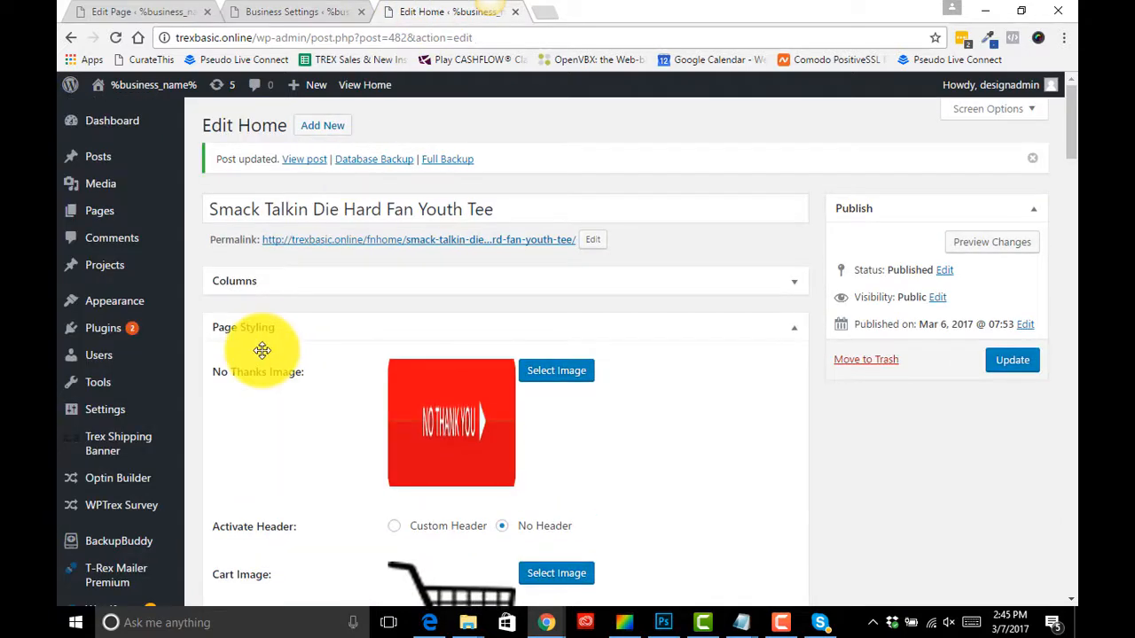
{"action": "scroll", "coordinate": [266, 354], "scroll_direction": "down", "scroll_amount": 3}
{"action": "scroll", "coordinate": [102, 443], "scroll_direction": "down", "scroll_amount": 1}
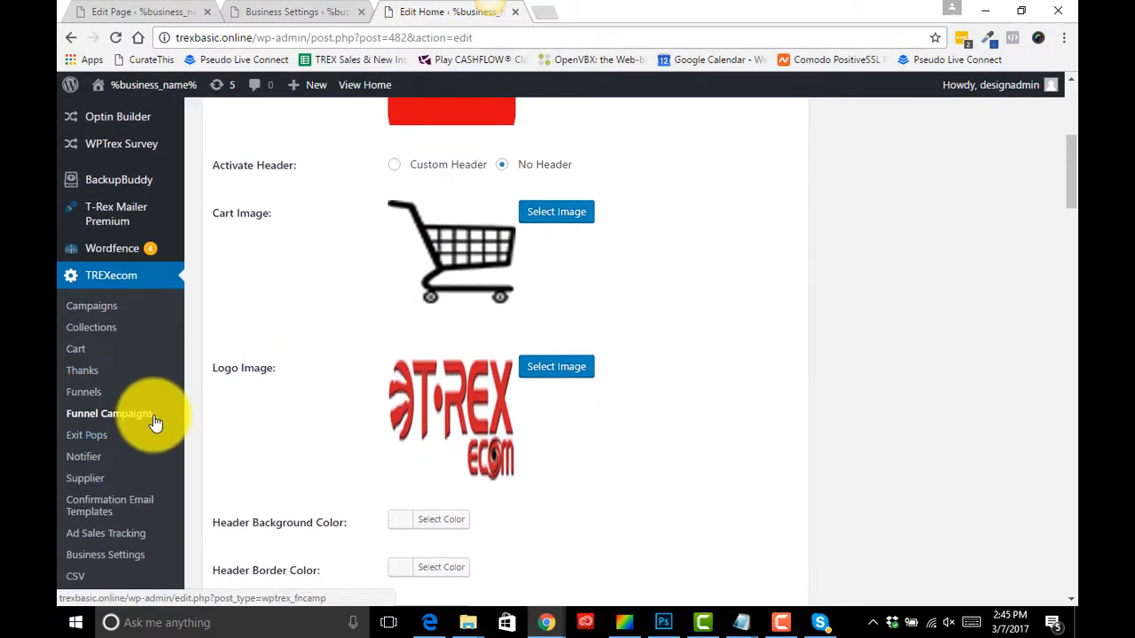
{"action": "left_click", "coordinate": [96, 422]}
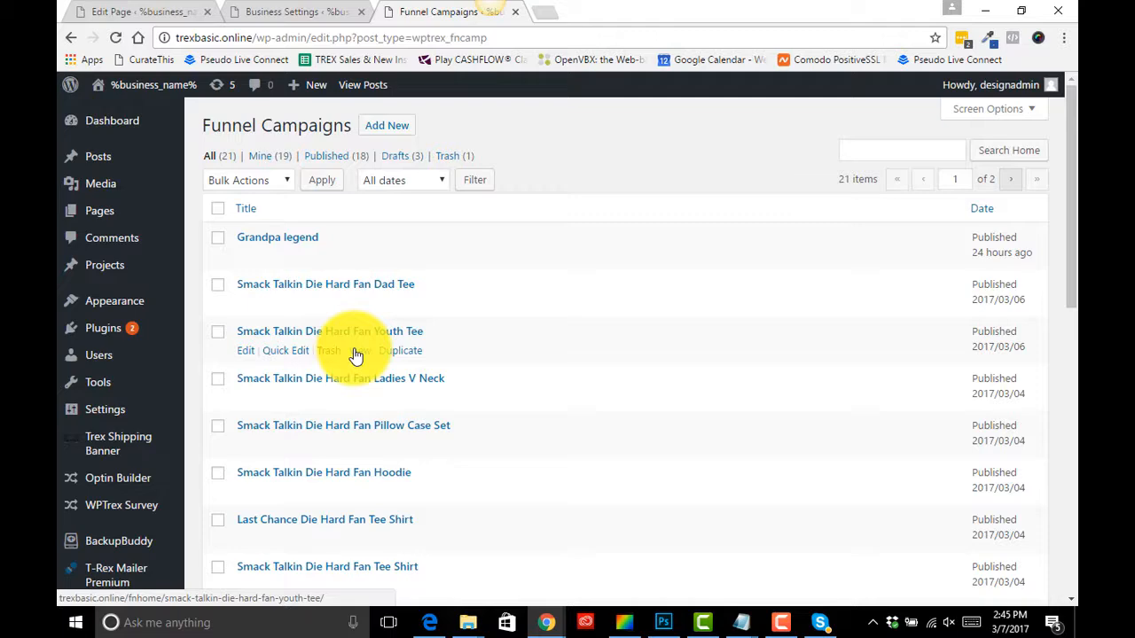
Step: Review the tracking code fields in Business Settings once more
{"action": "left_click", "coordinate": [285, 16]}
{"action": "scroll", "coordinate": [285, 388], "scroll_direction": "down", "scroll_amount": 3}
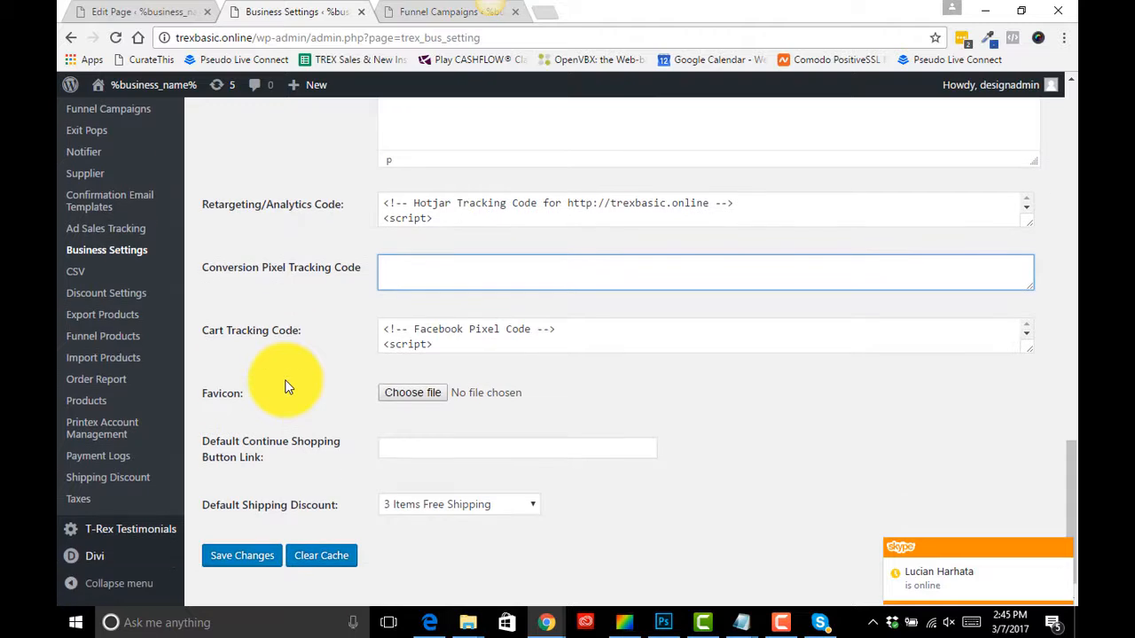
{"action": "scroll", "coordinate": [97, 342], "scroll_direction": "up", "scroll_amount": 2}
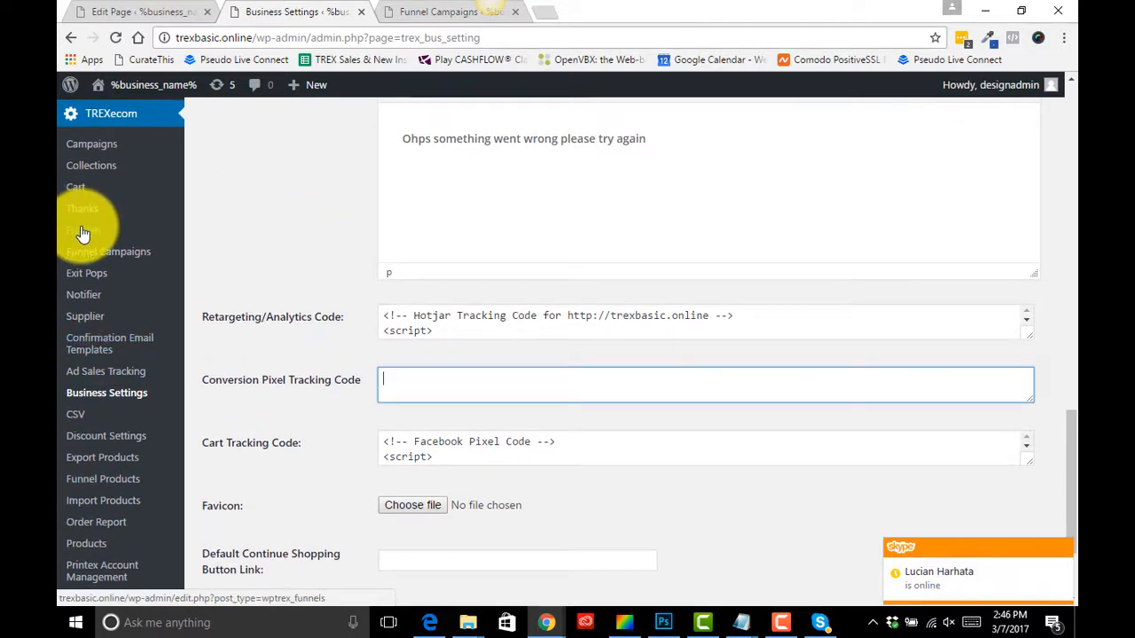
Step: Open the Smack Talkin Die Hard Fan V-Neck funnel's live page in a new tab and check its pixel events with Facebook Pixel Helper
{"action": "left_click", "coordinate": [128, 13]}
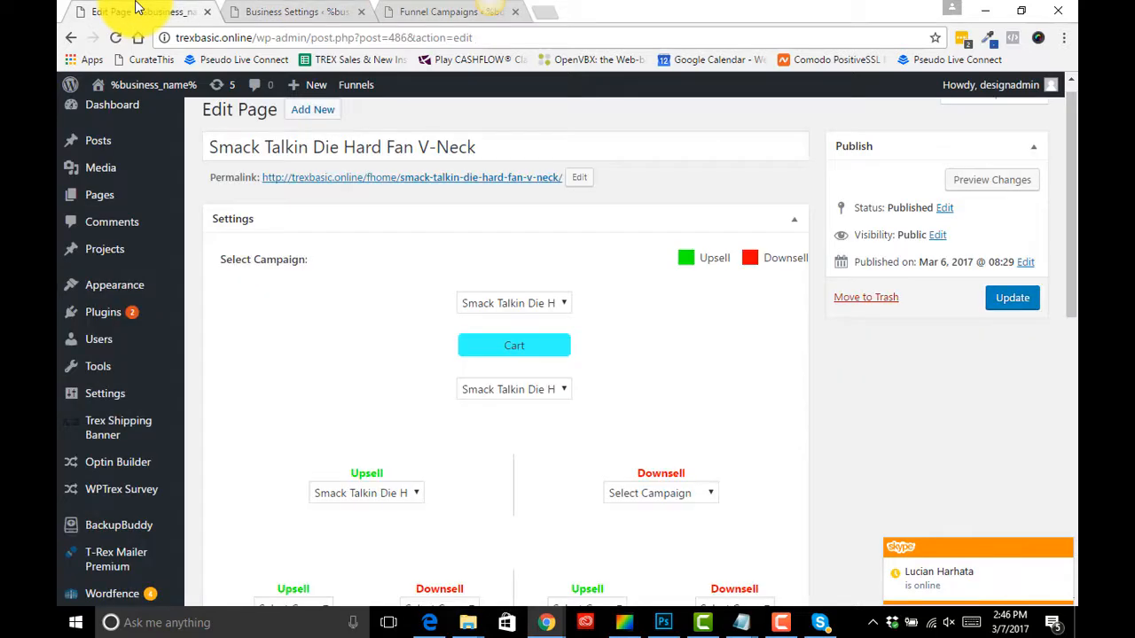
{"action": "right_click", "coordinate": [432, 184]}
{"action": "left_click", "coordinate": [482, 192]}
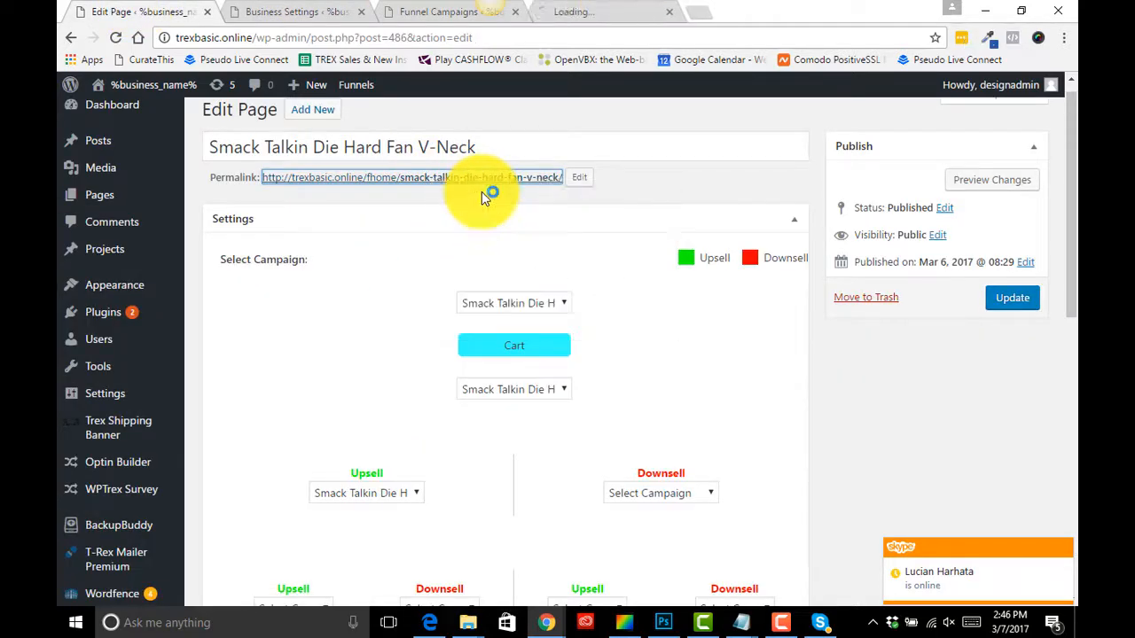
{"action": "left_click", "coordinate": [585, 11]}
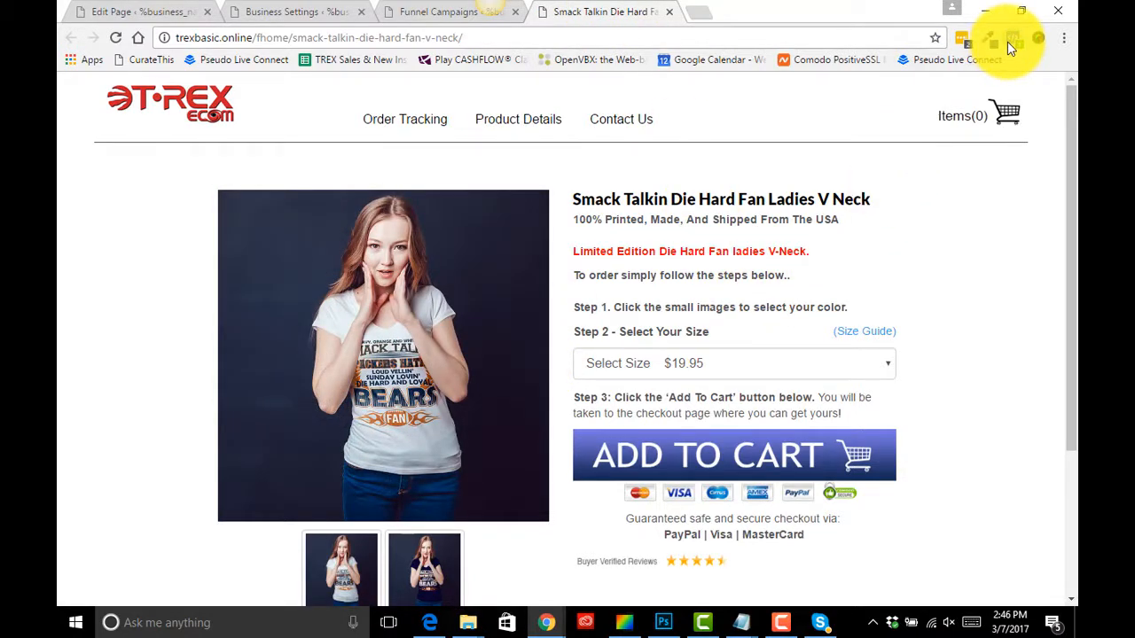
{"action": "left_click", "coordinate": [1011, 40]}
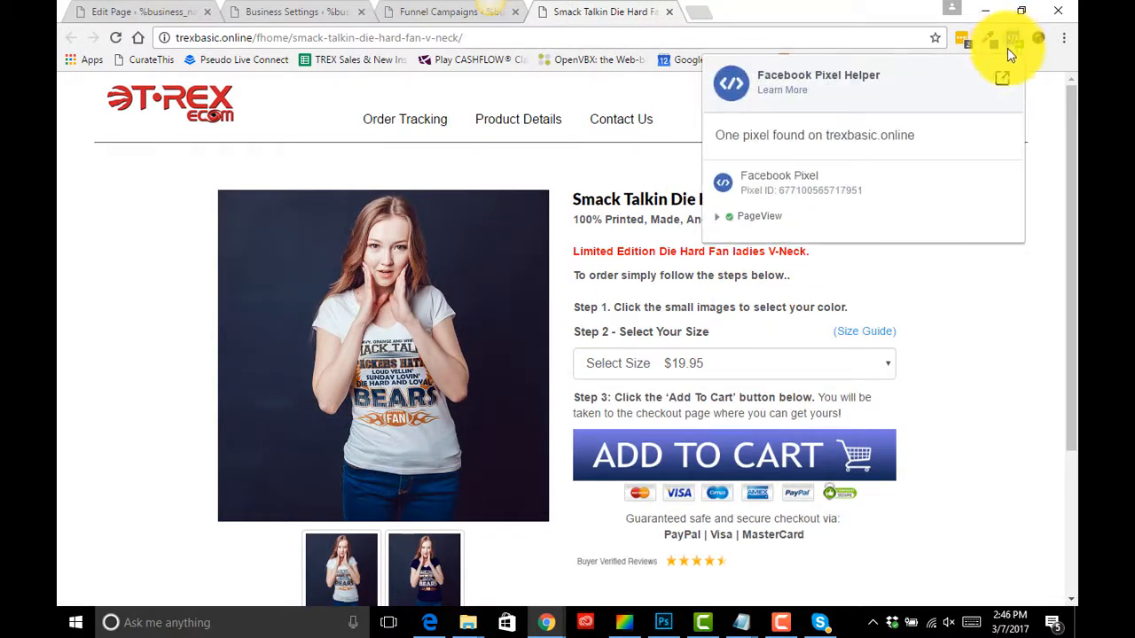
{"action": "left_click", "coordinate": [964, 270]}
Step: Add a Medium Ladies V Neck to the cart and check the cart page's events with Facebook Pixel Helper
{"action": "scroll", "coordinate": [874, 304], "scroll_direction": "down", "scroll_amount": 1}
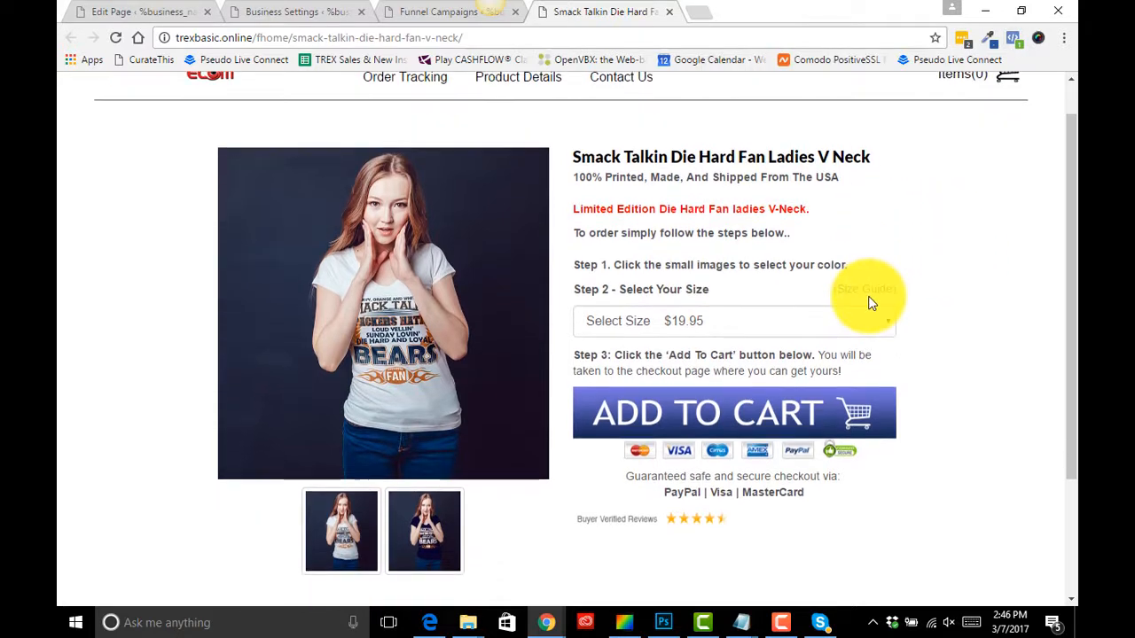
{"action": "left_click", "coordinate": [780, 327]}
{"action": "left_click", "coordinate": [683, 378]}
{"action": "left_click", "coordinate": [730, 422]}
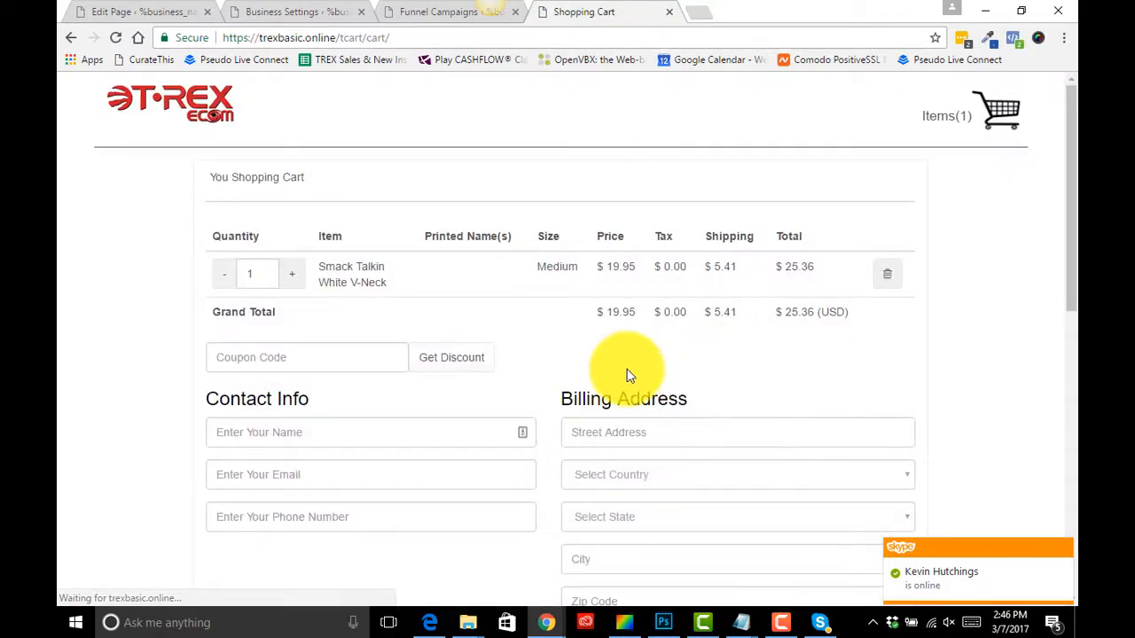
{"action": "left_click", "coordinate": [1016, 37]}
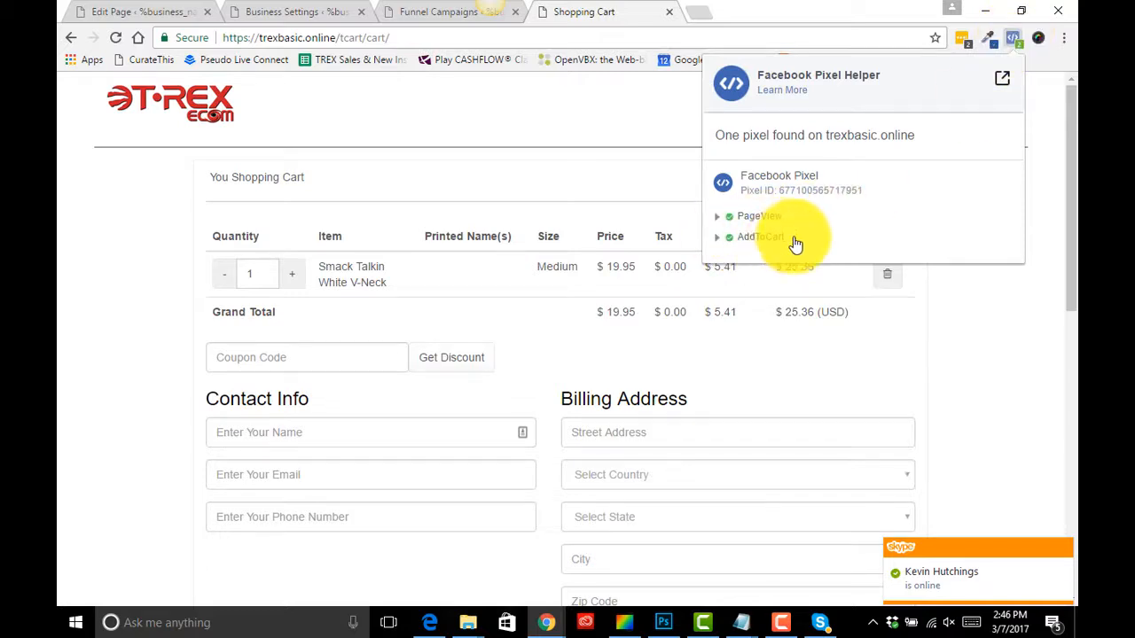
{"action": "left_click", "coordinate": [957, 299]}
Step: Fill in the customer's contact details and billing address from the saved LastPass Trex test profile, allowing the form fill
{"action": "scroll", "coordinate": [663, 385], "scroll_direction": "down", "scroll_amount": 2}
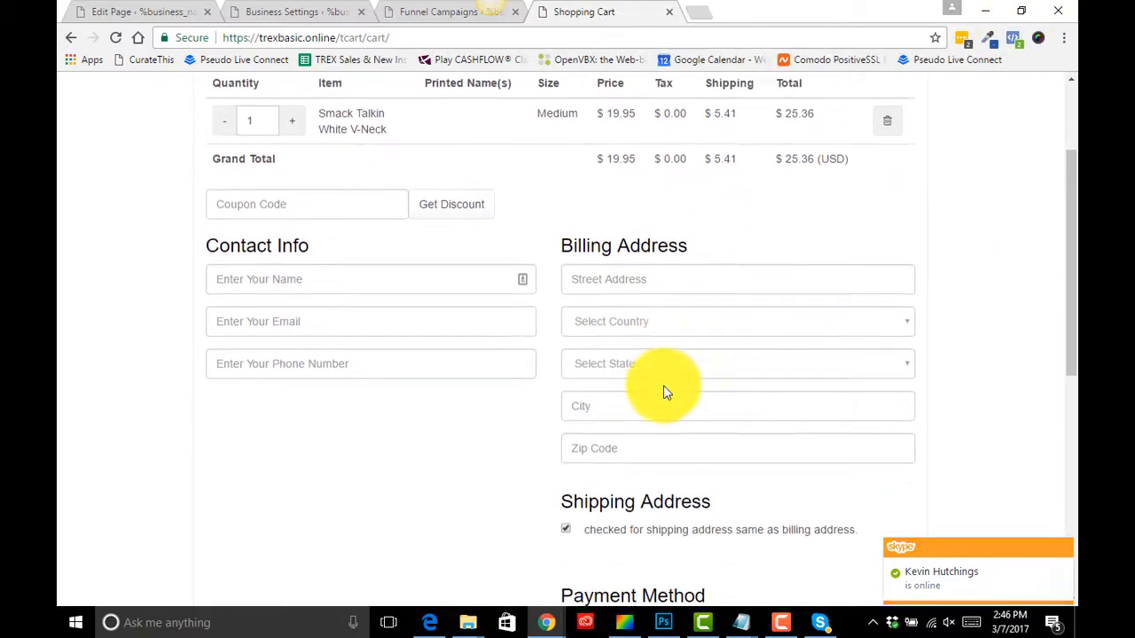
{"action": "left_click", "coordinate": [527, 282]}
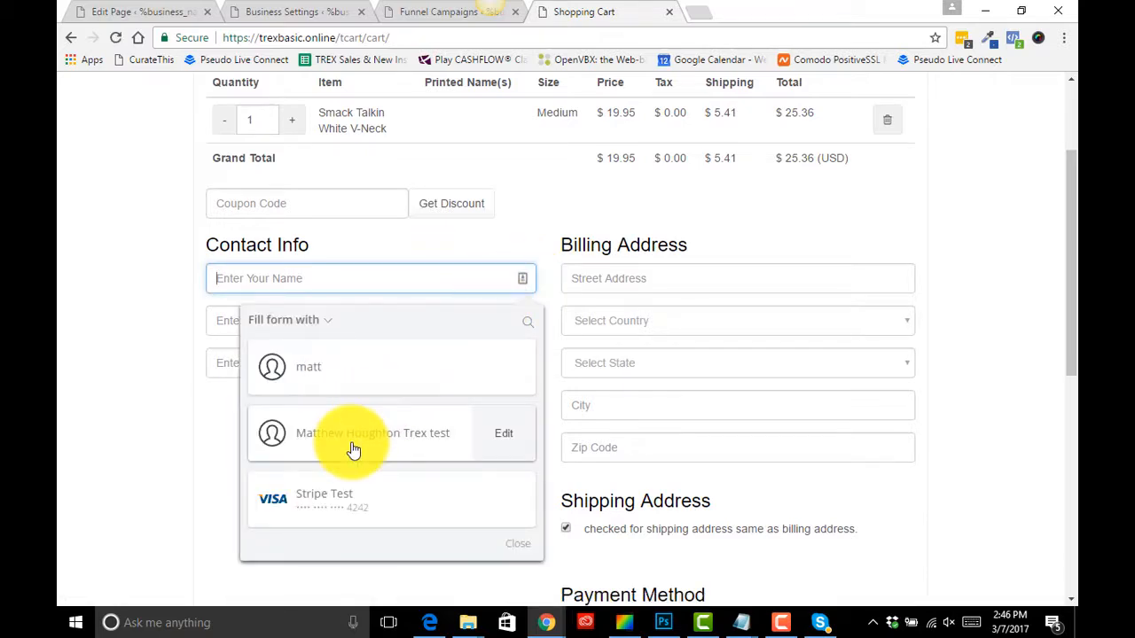
{"action": "left_click", "coordinate": [353, 450]}
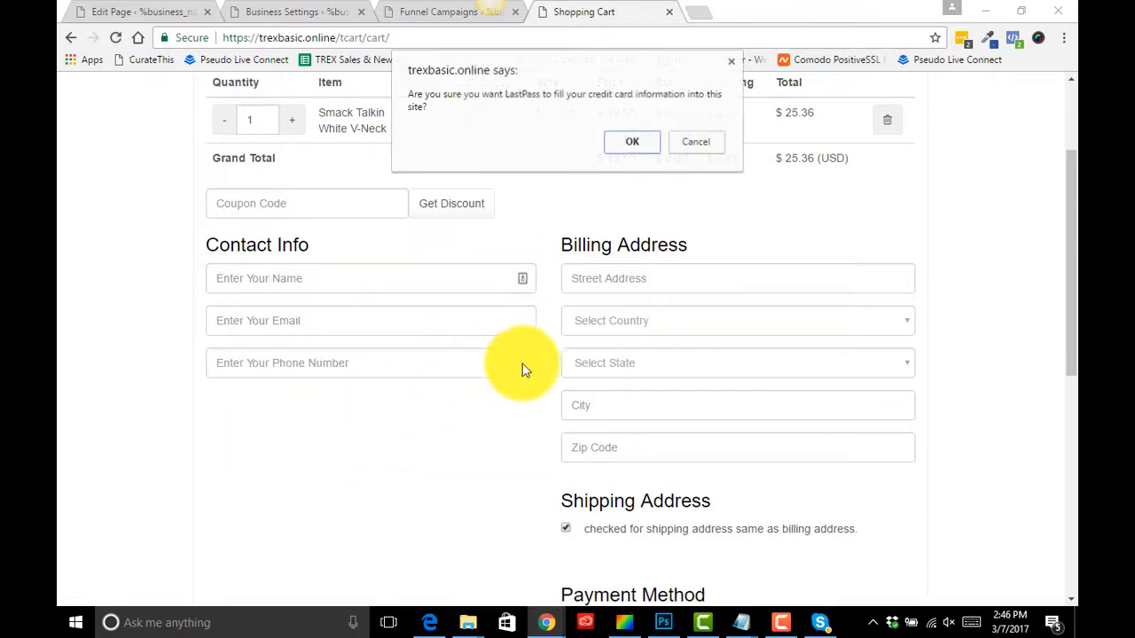
{"action": "left_click", "coordinate": [633, 144]}
{"action": "scroll", "coordinate": [677, 355], "scroll_direction": "down", "scroll_amount": 1}
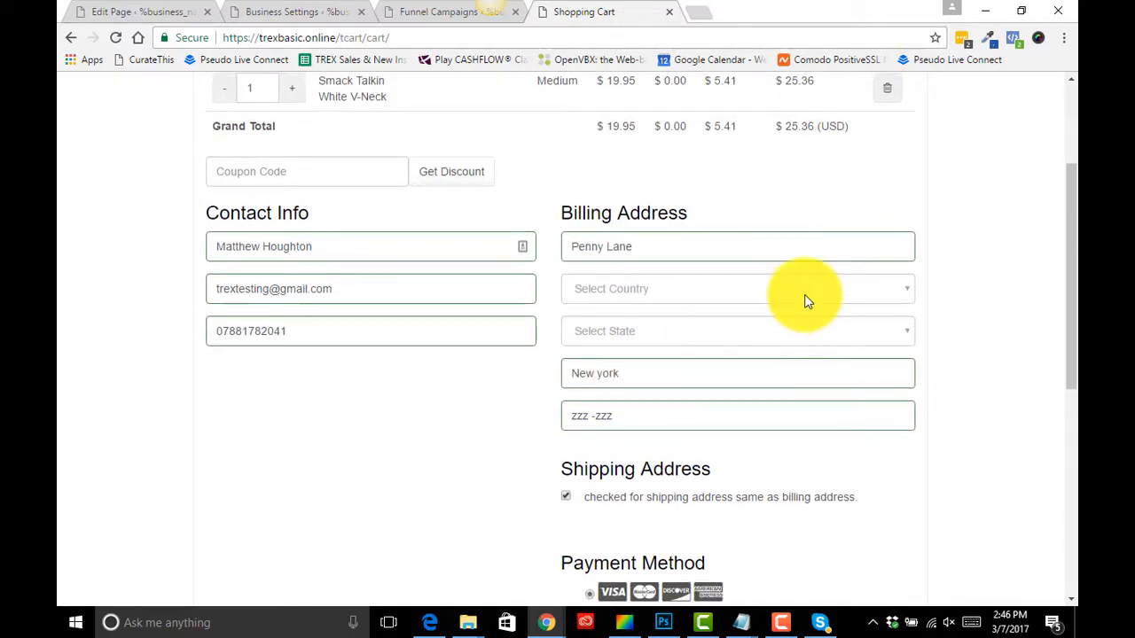
Step: Set the billing country to USA and the state to KS
{"action": "left_click", "coordinate": [802, 293]}
{"action": "left_click", "coordinate": [686, 353]}
{"action": "left_click", "coordinate": [737, 342]}
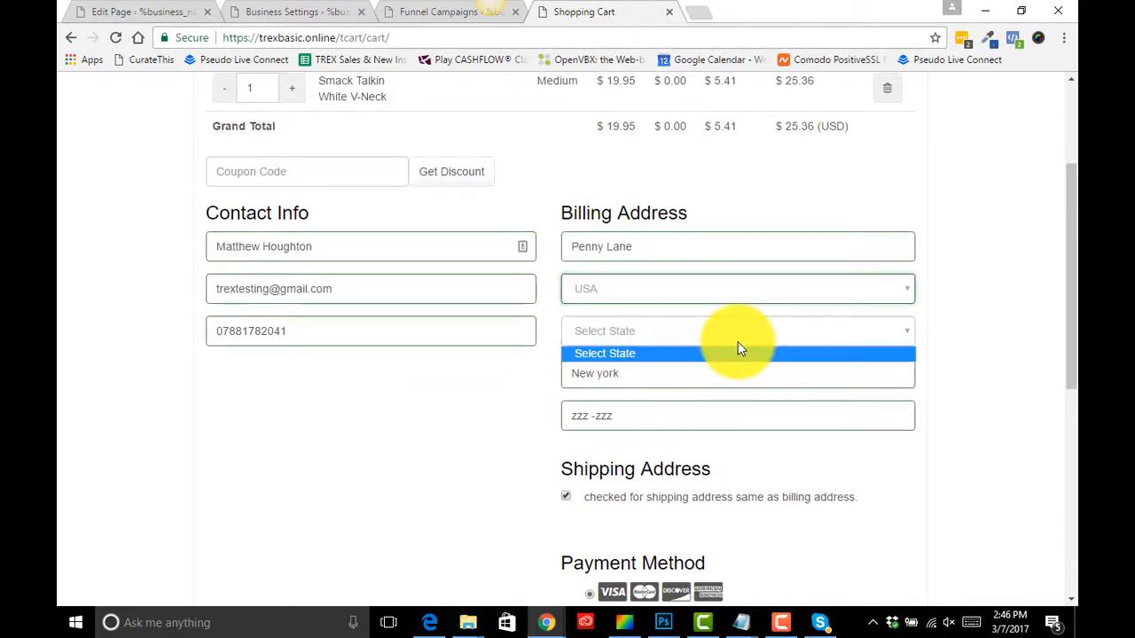
{"action": "left_click", "coordinate": [892, 334]}
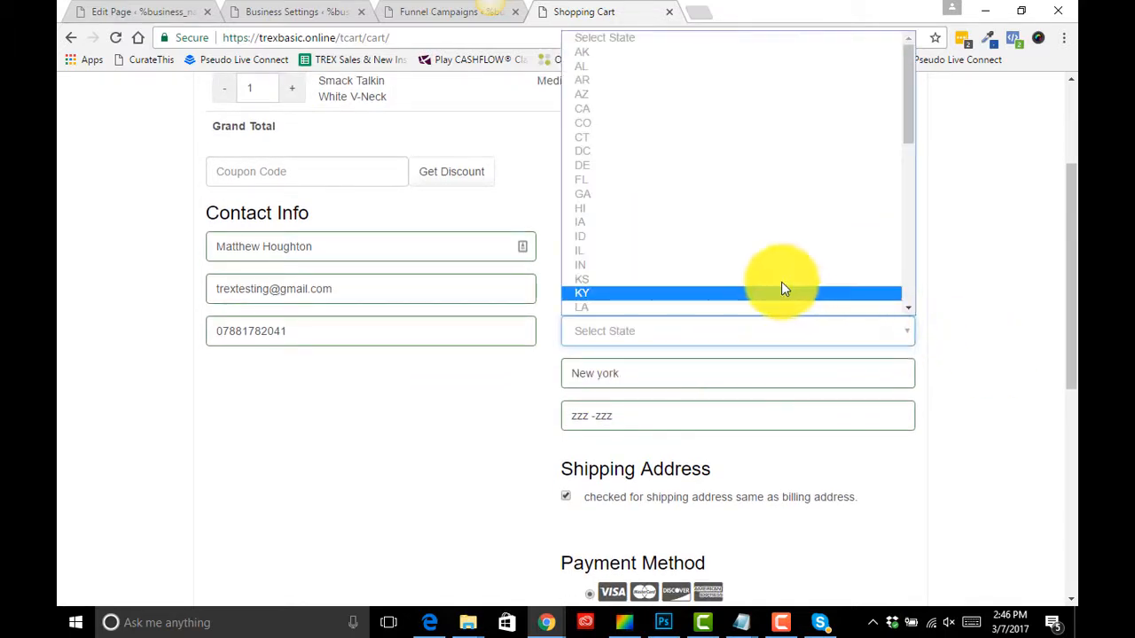
{"action": "left_click", "coordinate": [780, 286]}
Step: Fill in the payment card details from the saved Stripe Test card in LastPass and allow the form fill
{"action": "scroll", "coordinate": [521, 434], "scroll_direction": "down", "scroll_amount": 2}
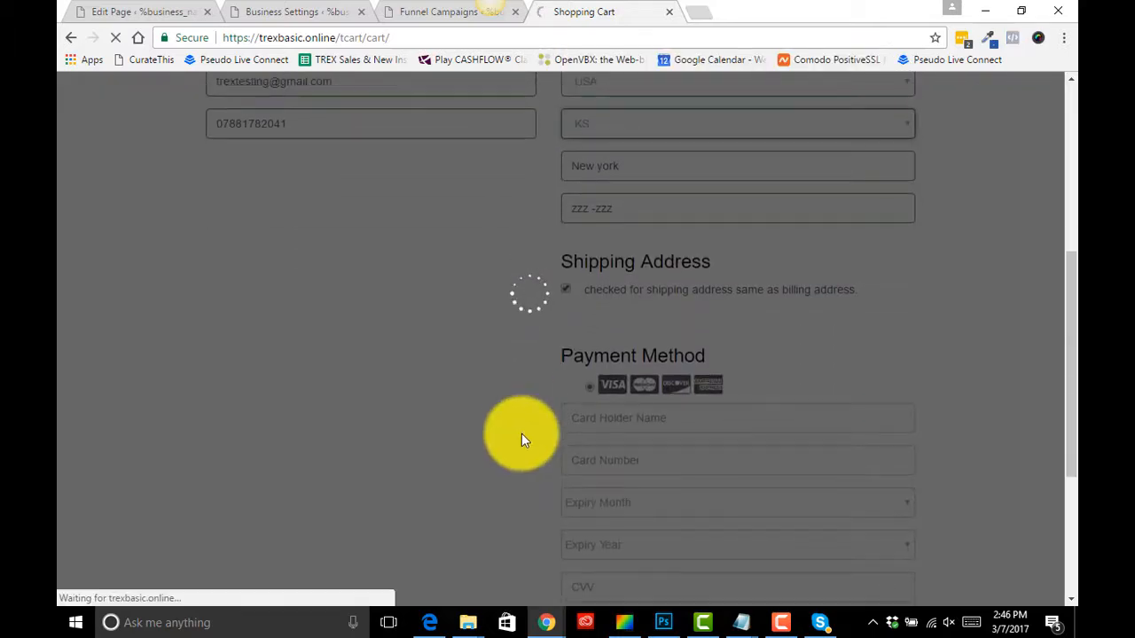
{"action": "scroll", "coordinate": [523, 417], "scroll_direction": "up", "scroll_amount": 1}
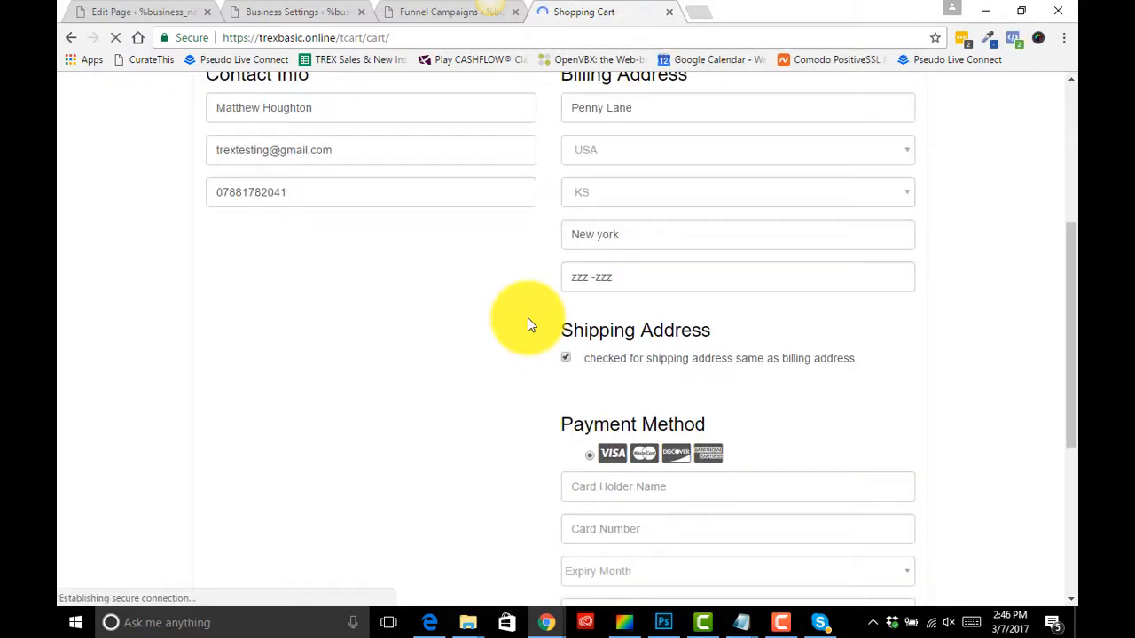
{"action": "scroll", "coordinate": [527, 318], "scroll_direction": "up", "scroll_amount": 2}
{"action": "left_click", "coordinate": [523, 304]}
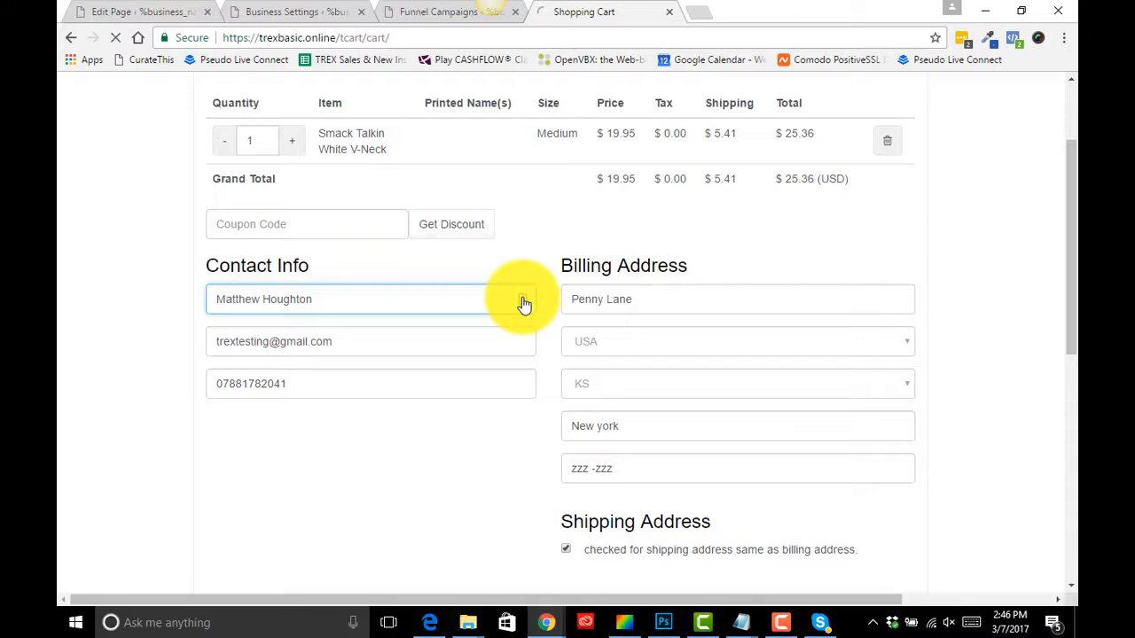
{"action": "left_click", "coordinate": [337, 524]}
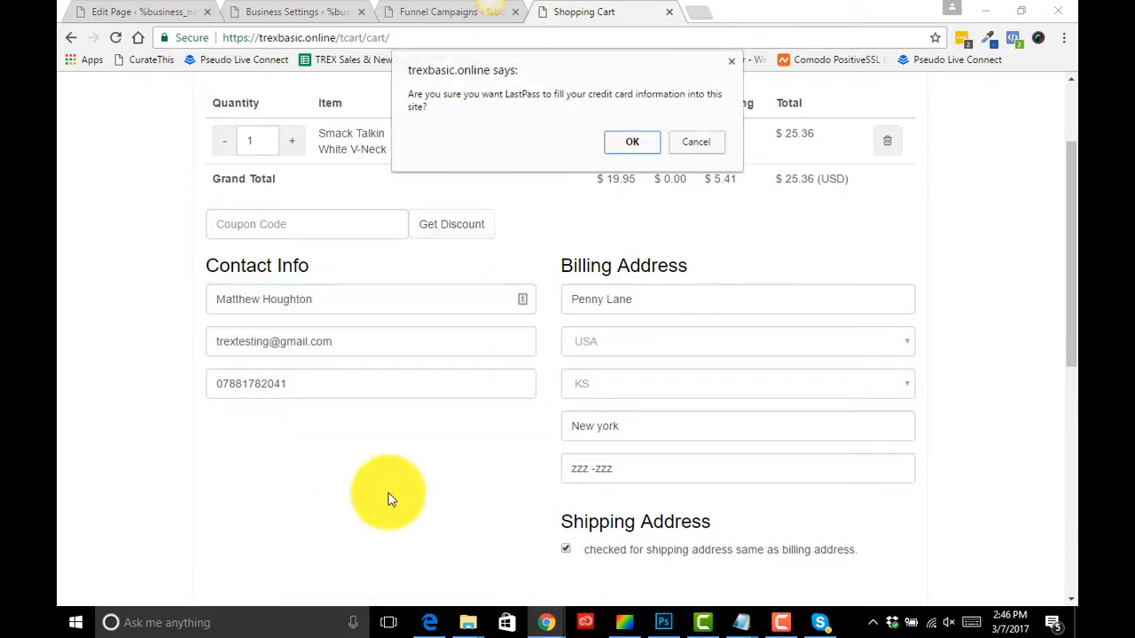
{"action": "left_click", "coordinate": [654, 146]}
{"action": "scroll", "coordinate": [508, 385], "scroll_direction": "down", "scroll_amount": 5}
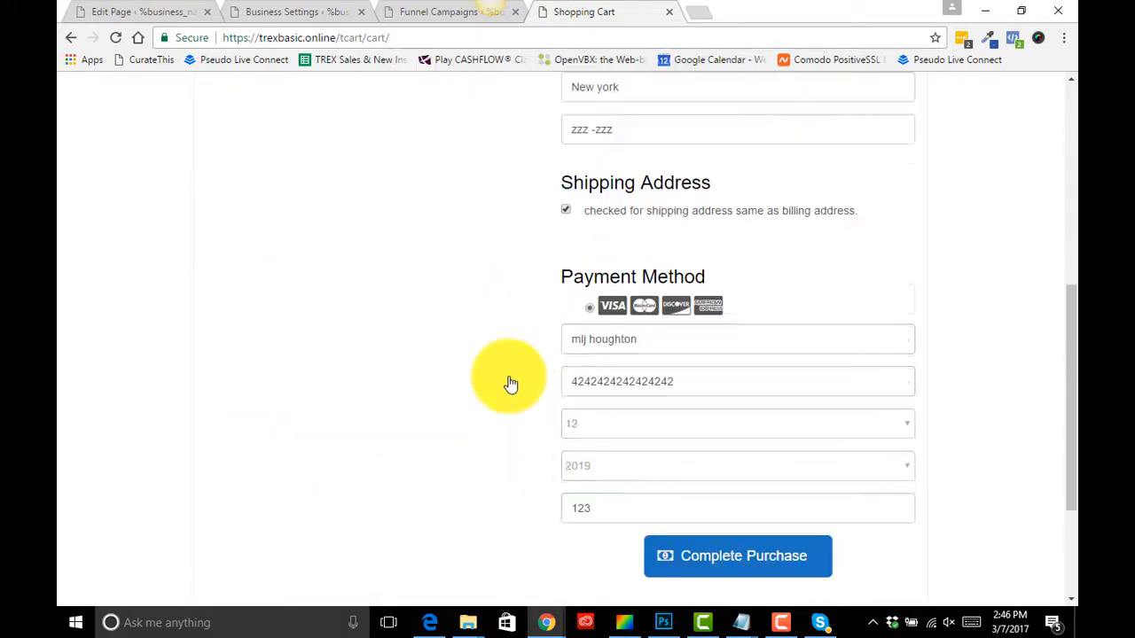
Step: Complete the test purchase and decline Chrome's offer to save the card
{"action": "scroll", "coordinate": [511, 383], "scroll_direction": "down", "scroll_amount": 1}
{"action": "left_click", "coordinate": [723, 402]}
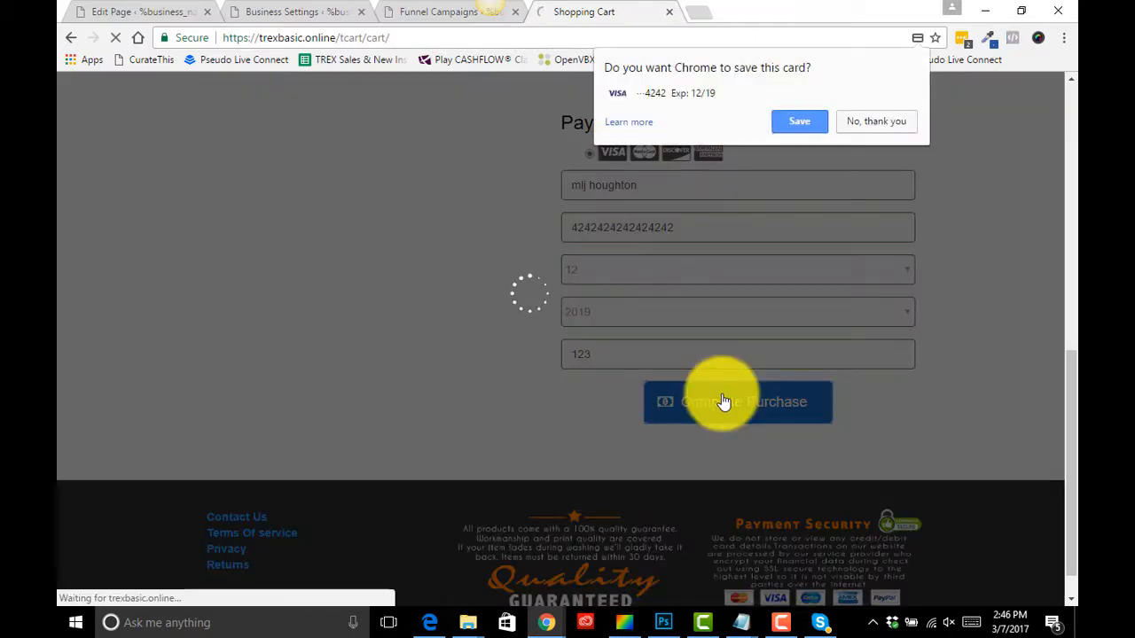
{"action": "left_click", "coordinate": [865, 122]}
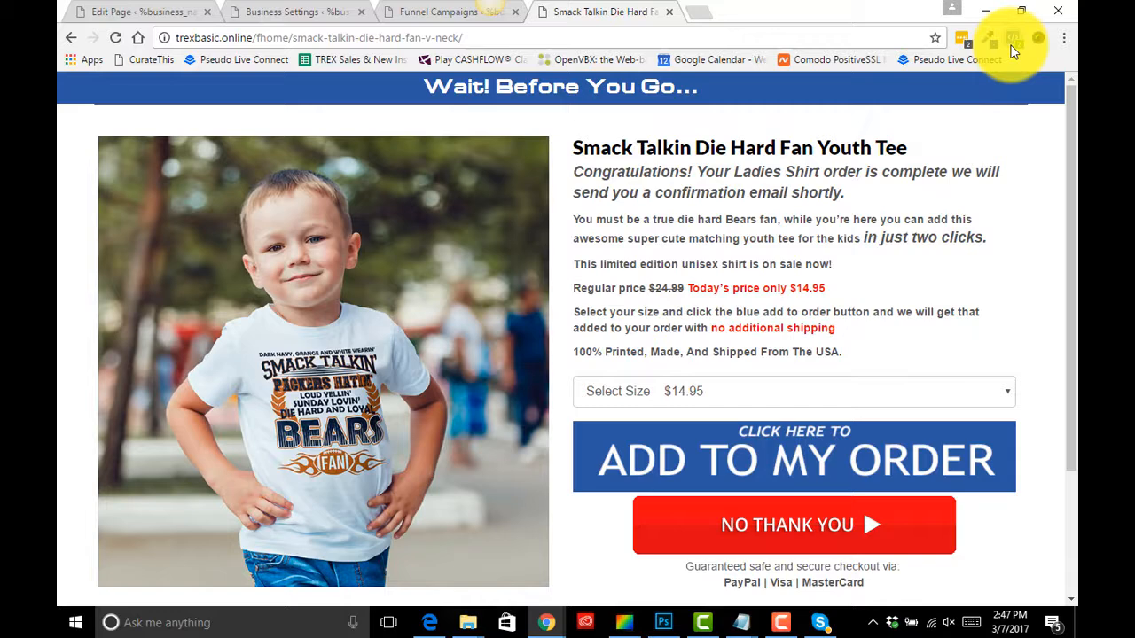
Step: Examine the Purchase event details on the Youth Tee upsell page with Facebook Pixel Helper
{"action": "left_click", "coordinate": [1011, 47]}
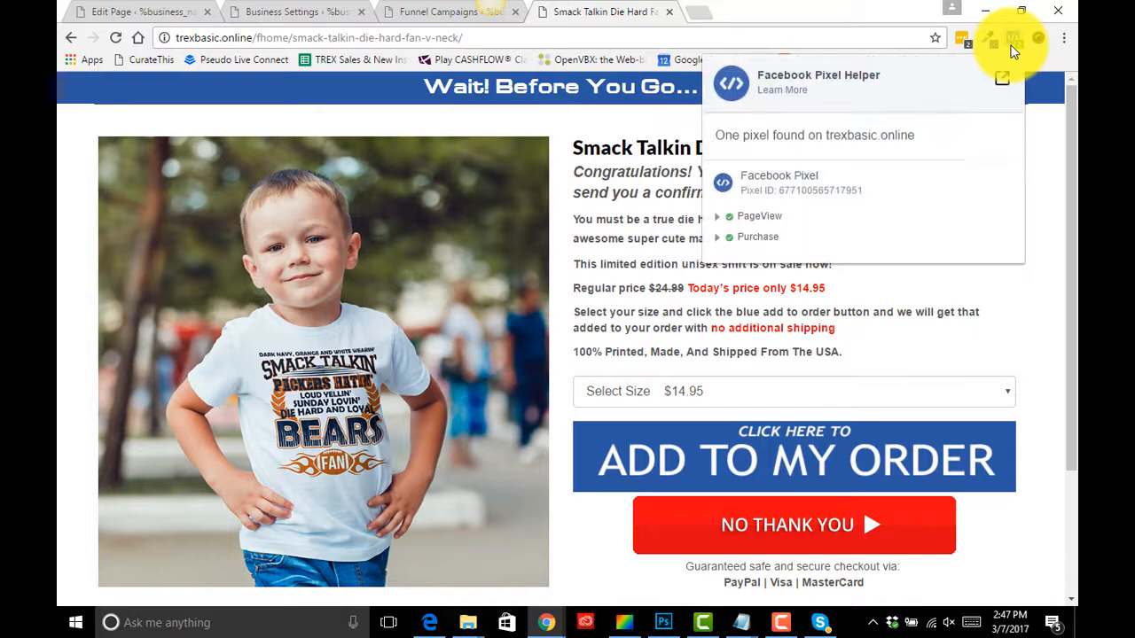
{"action": "left_click", "coordinate": [716, 239]}
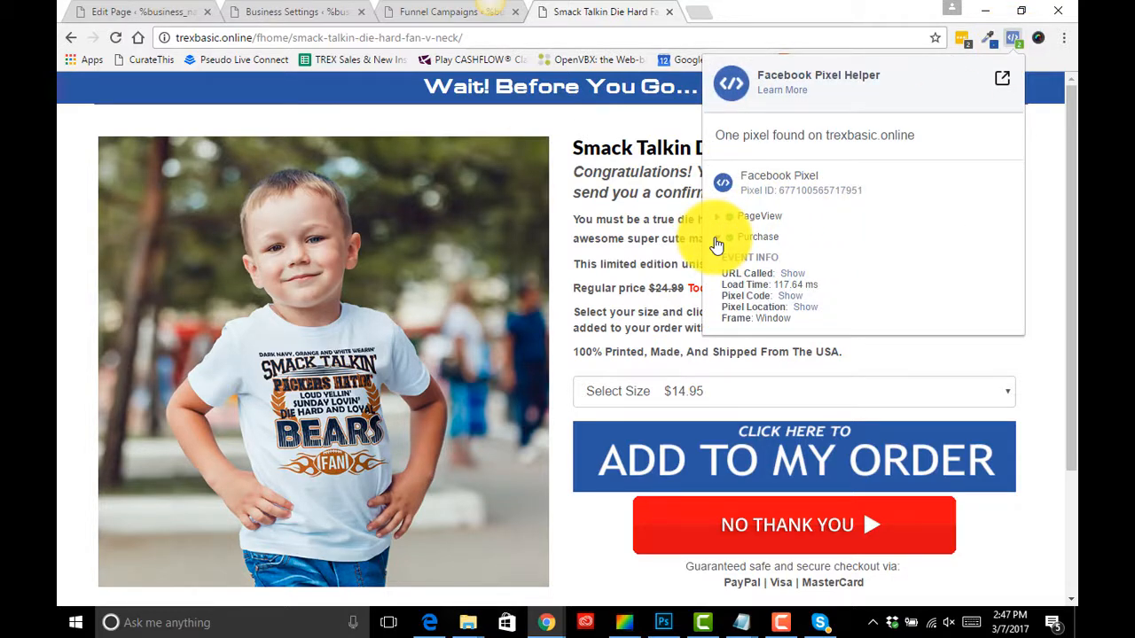
{"action": "left_click", "coordinate": [681, 254]}
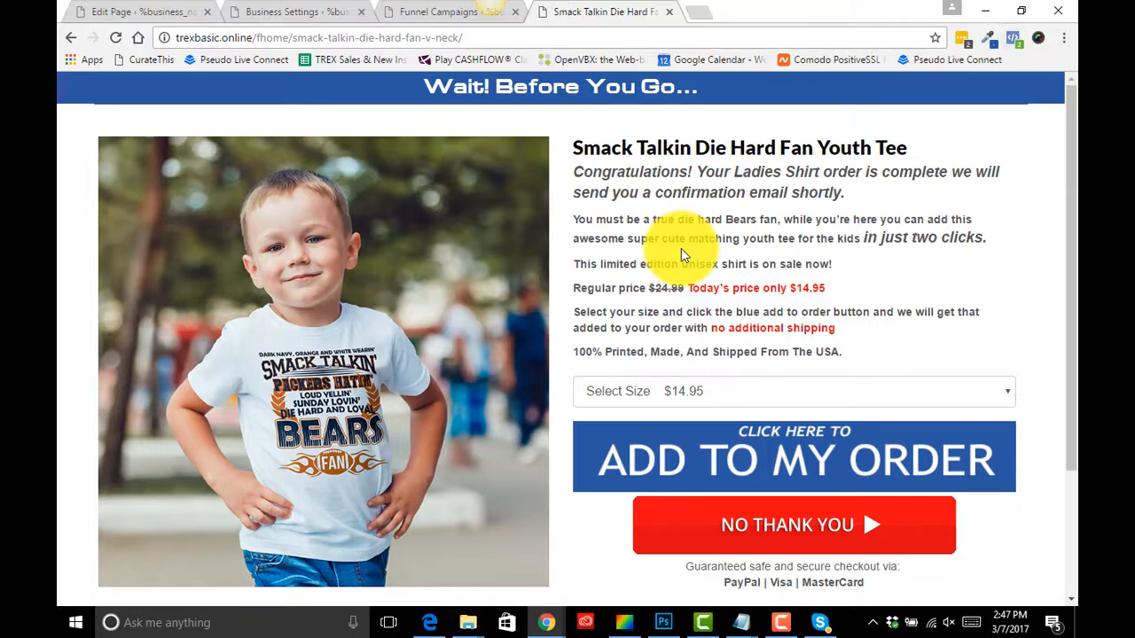